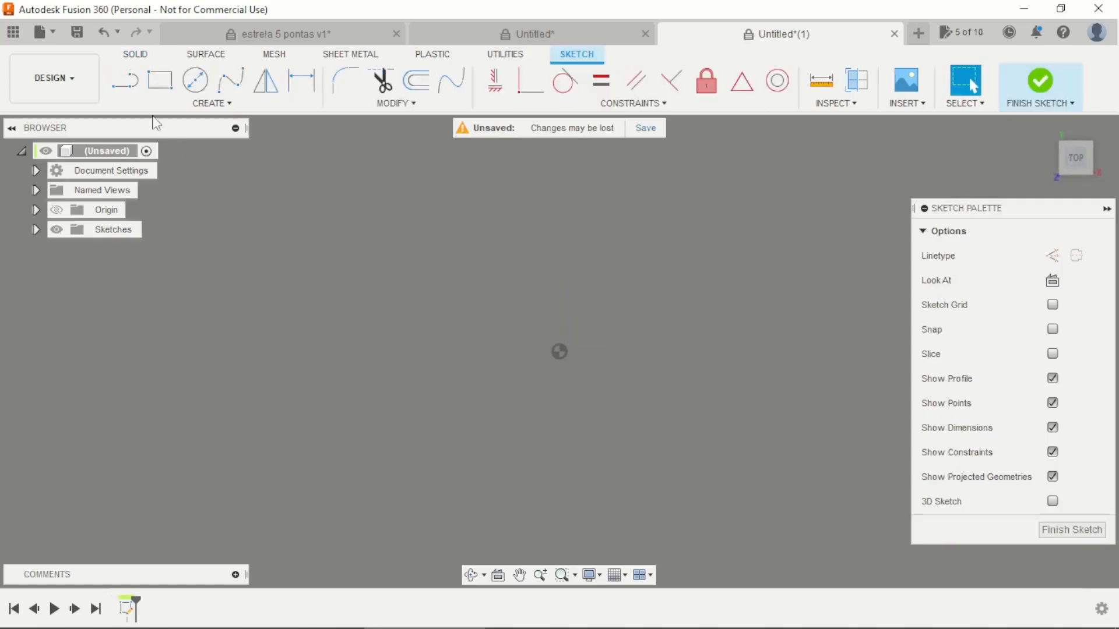
Step: Sketch a six-sided circumscribed polygon centred on the origin, sides about 40 mm long, and constrain its lower edge horizontal
{"action": "left_click", "coordinate": [172, 110]}
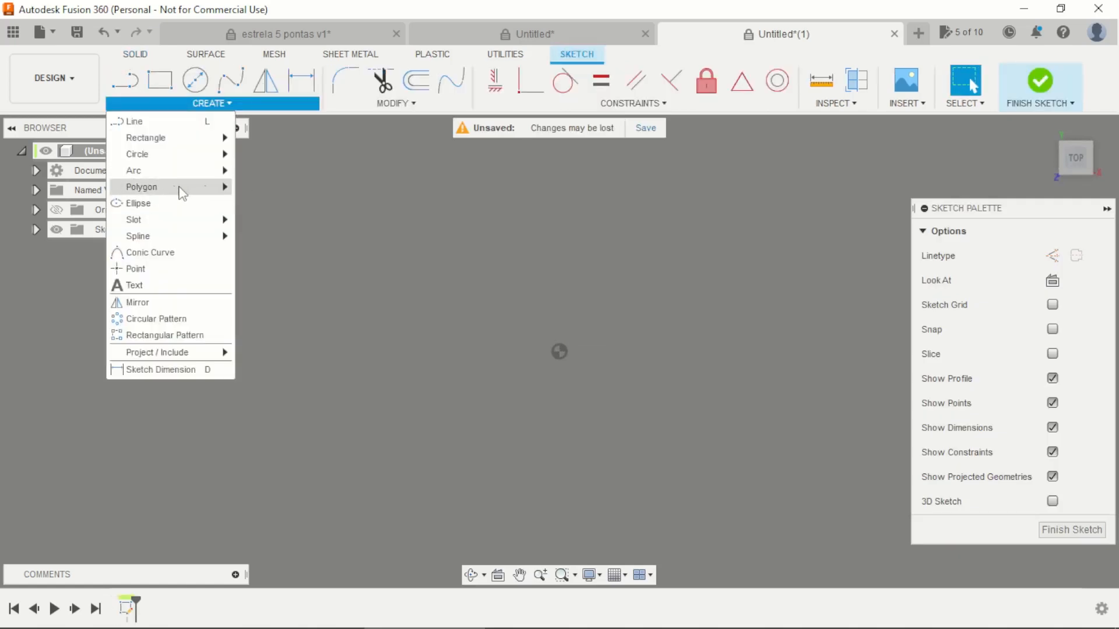
{"action": "left_click", "coordinate": [276, 191]}
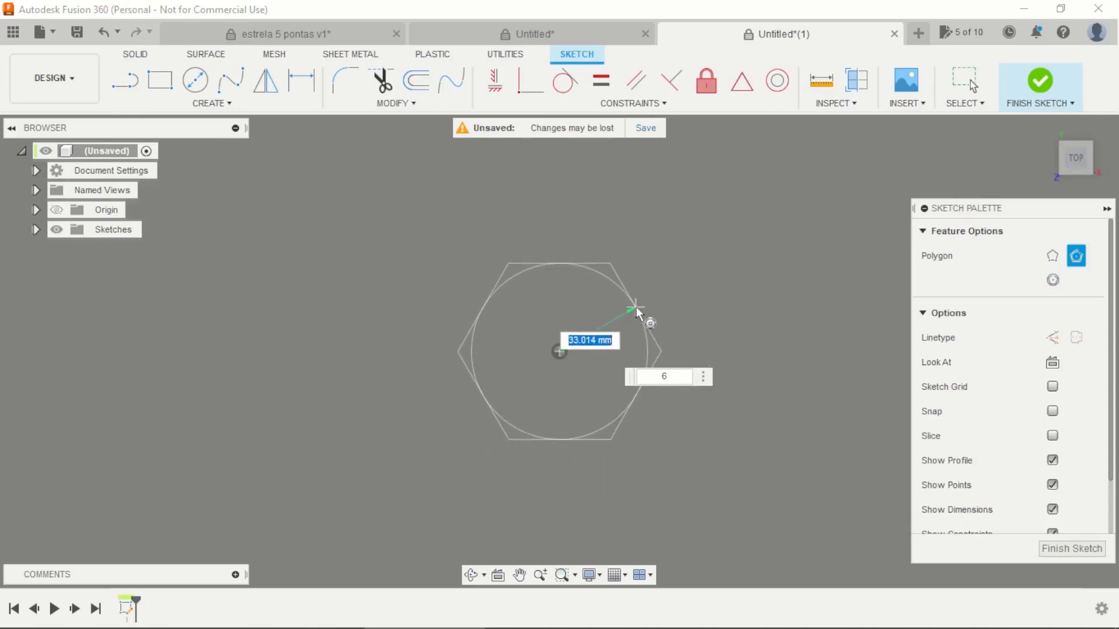
{"action": "left_click", "coordinate": [645, 312]}
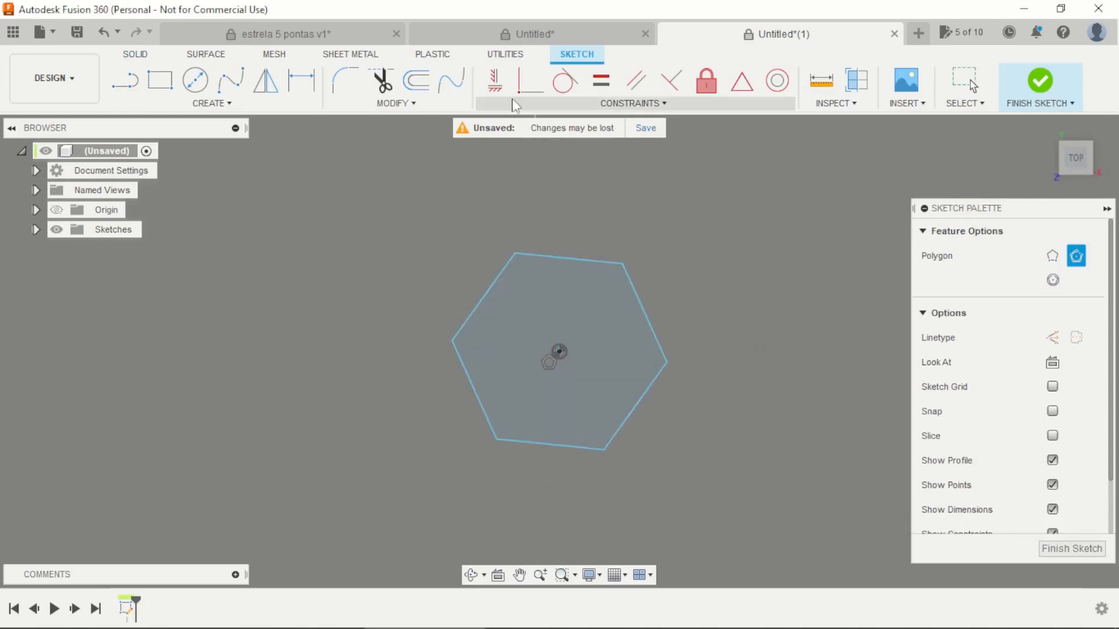
{"action": "left_click", "coordinate": [495, 80]}
{"action": "left_click", "coordinate": [581, 449]}
{"action": "scroll", "coordinate": [589, 395], "scroll_direction": "up", "scroll_amount": 2}
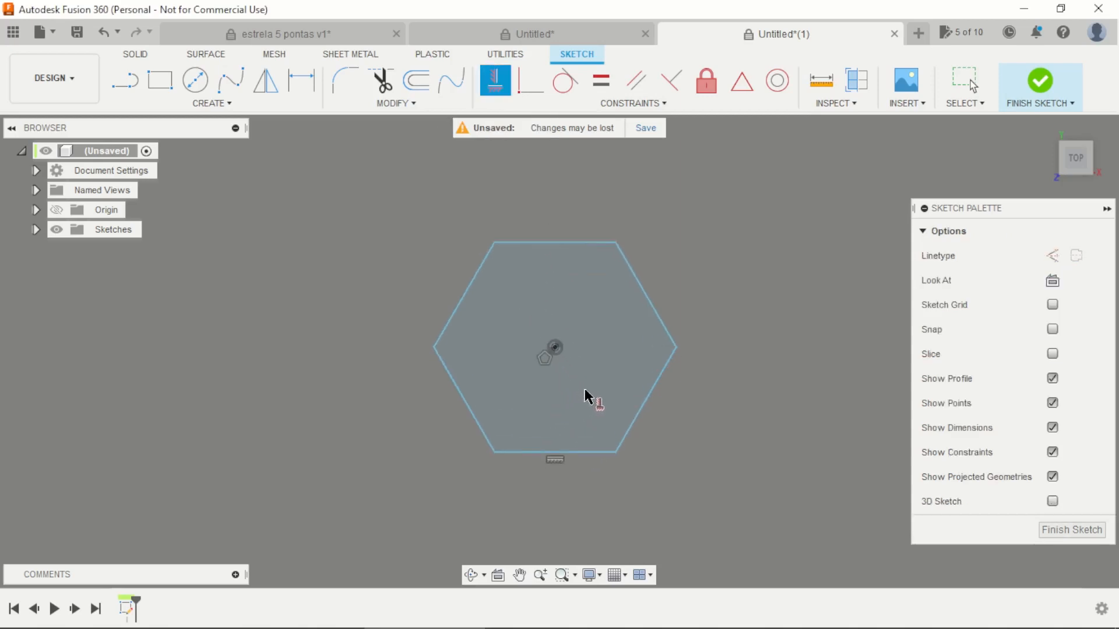
Step: Draw lines between alternate vertices of the hexagon to form two overlapping triangles that outline a six-pointed star
{"action": "key", "text": "Escape"}
{"action": "key", "text": "l"}
{"action": "scroll", "coordinate": [502, 242], "scroll_direction": "up", "scroll_amount": 2}
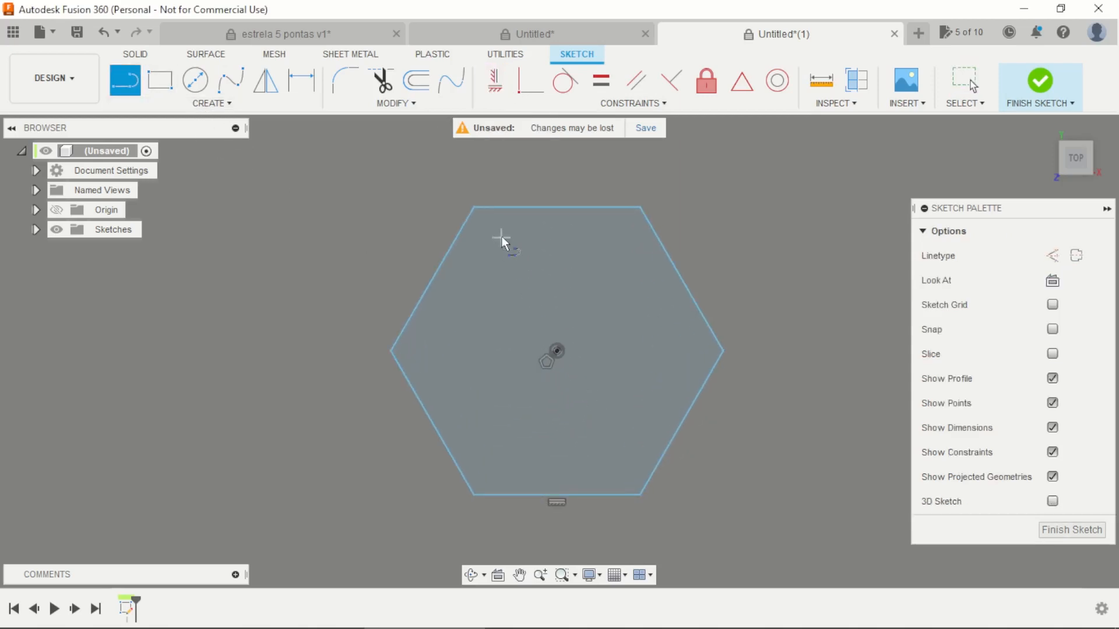
{"action": "left_click", "coordinate": [722, 352]}
{"action": "left_click", "coordinate": [474, 495]}
{"action": "left_click", "coordinate": [473, 207]}
{"action": "left_click", "coordinate": [639, 207]}
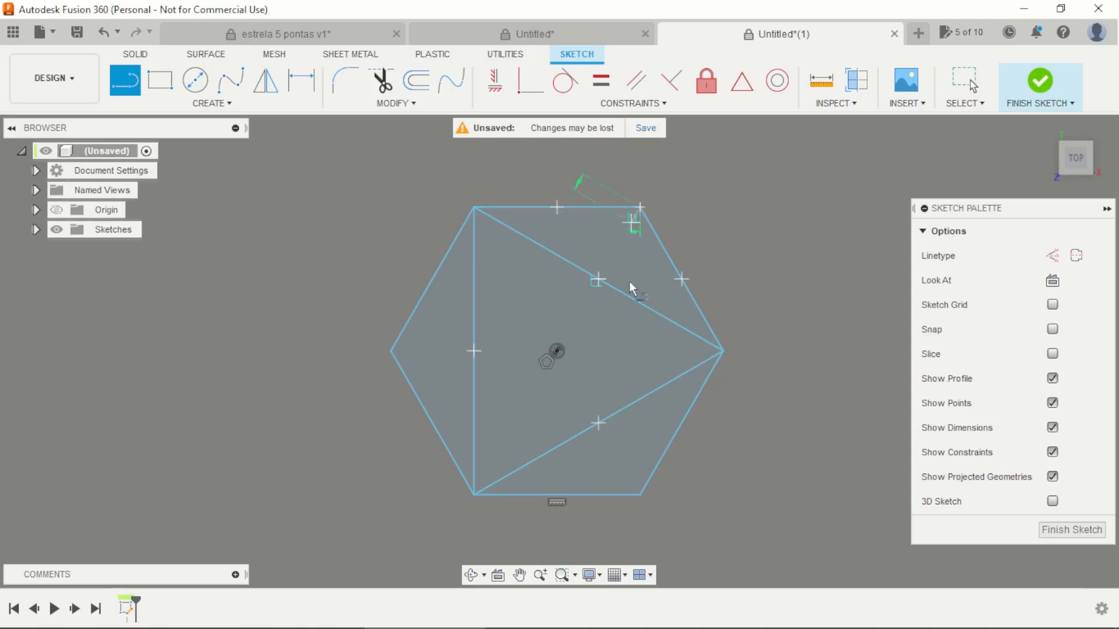
{"action": "left_click", "coordinate": [640, 496]}
{"action": "left_click", "coordinate": [391, 351]}
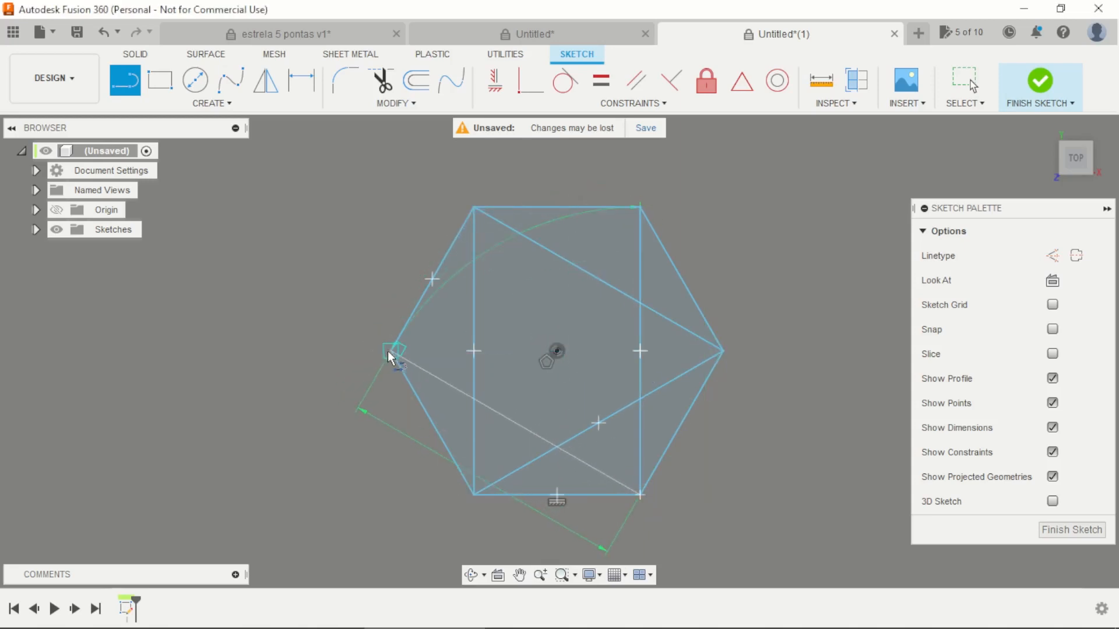
{"action": "left_click", "coordinate": [640, 207]}
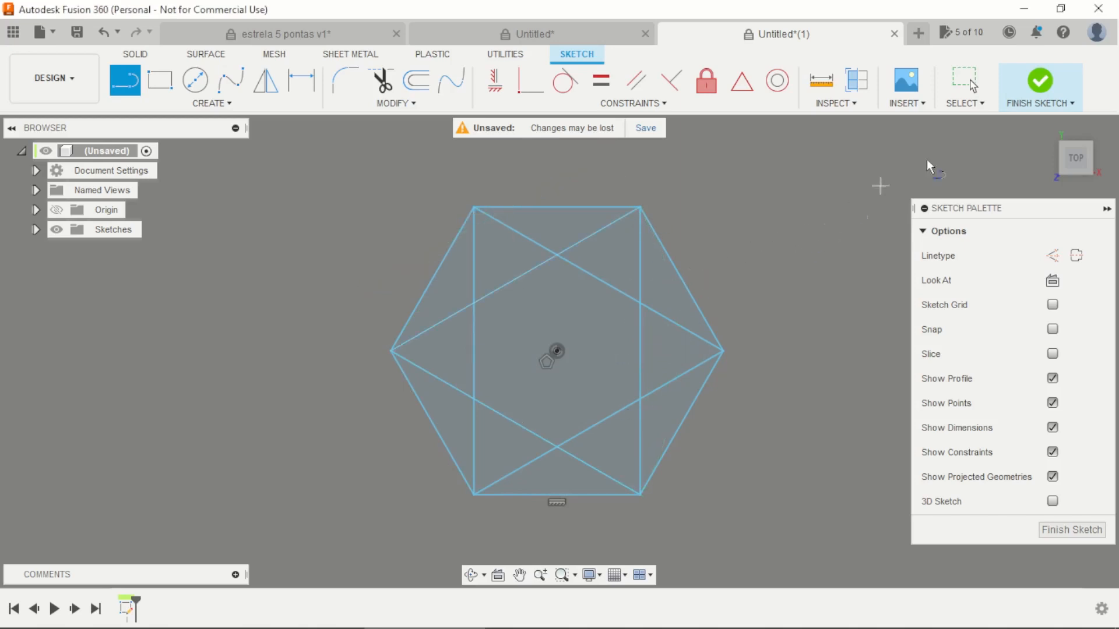
{"action": "key", "text": "Escape"}
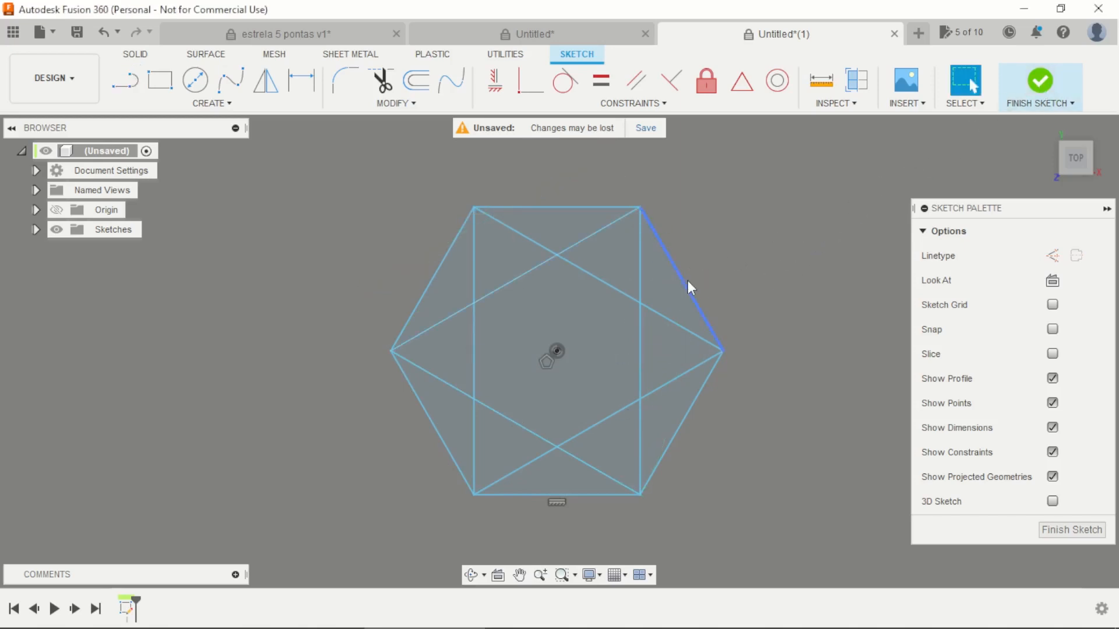
Step: Convert the hexagon's six outer edges to construction lines and finish the sketch
{"action": "left_click", "coordinate": [688, 282]}
{"action": "key", "text": "x"}
{"action": "left_click", "coordinate": [676, 436]}
{"action": "key", "text": "x"}
{"action": "left_click", "coordinate": [543, 495]}
{"action": "key", "text": "x"}
{"action": "left_click", "coordinate": [442, 445]}
{"action": "key", "text": "x"}
{"action": "left_click", "coordinate": [433, 275]}
{"action": "key", "text": "x"}
{"action": "left_click", "coordinate": [526, 208]}
{"action": "key", "text": "x"}
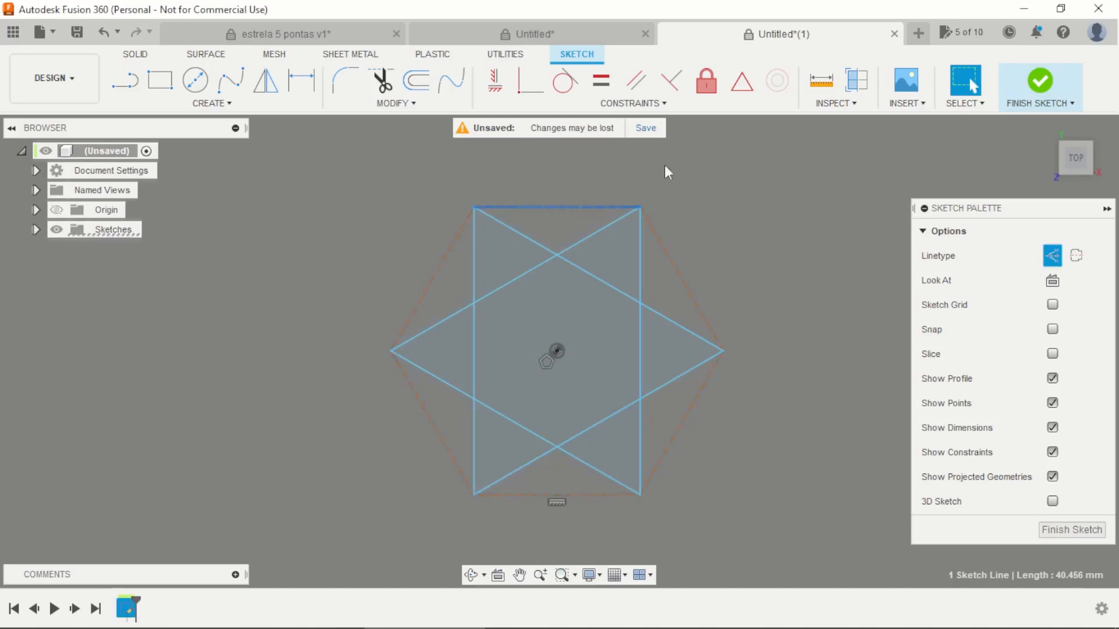
{"action": "left_click", "coordinate": [798, 224]}
{"action": "left_click", "coordinate": [1040, 85]}
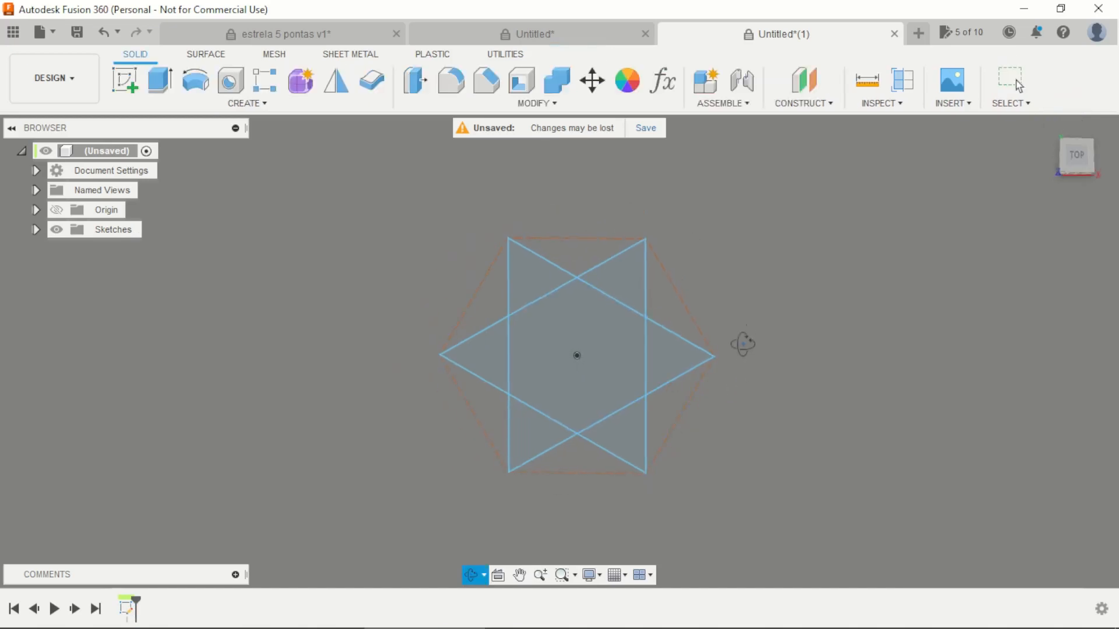
Step: Create an offset construction plane a short distance above the horizontal origin plane of the star sketch
{"action": "left_click", "coordinate": [804, 82]}
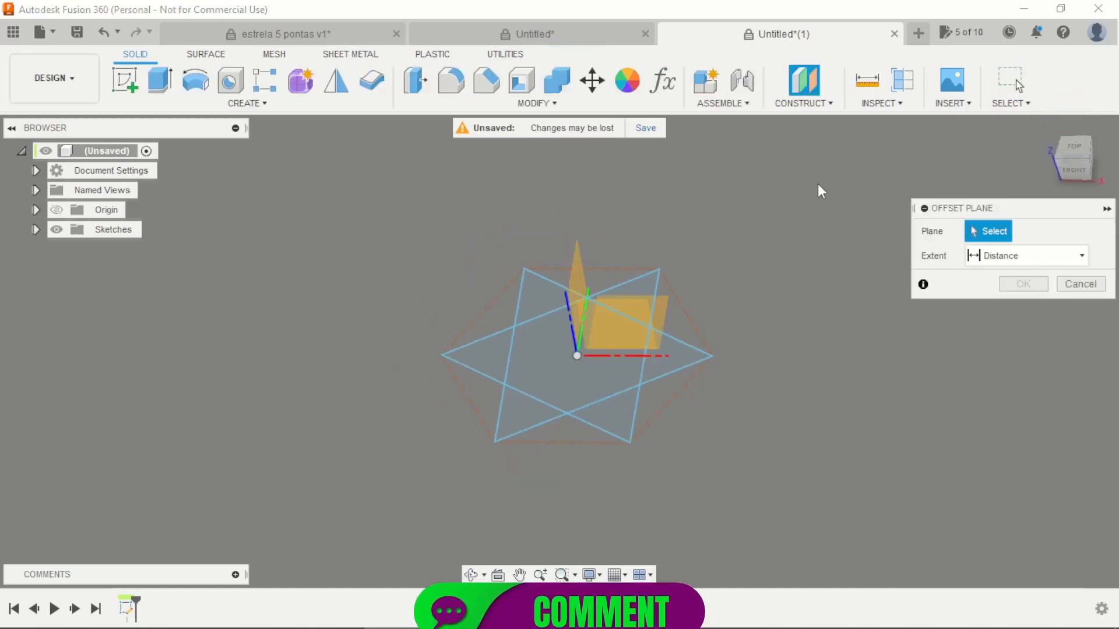
{"action": "left_click", "coordinate": [666, 314]}
{"action": "left_click_drag", "start_coordinate": [644, 305], "coordinate": [642, 276]}
{"action": "middle_click_drag", "start_coordinate": [828, 301], "coordinate": [845, 259], "text": "shift"}
{"action": "left_click", "coordinate": [1024, 308]}
Step: Sketch a single point on the offset plane, directly above the star's centre, and finish the sketch
{"action": "middle_click_drag", "start_coordinate": [769, 270], "coordinate": [216, 141], "text": "shift"}
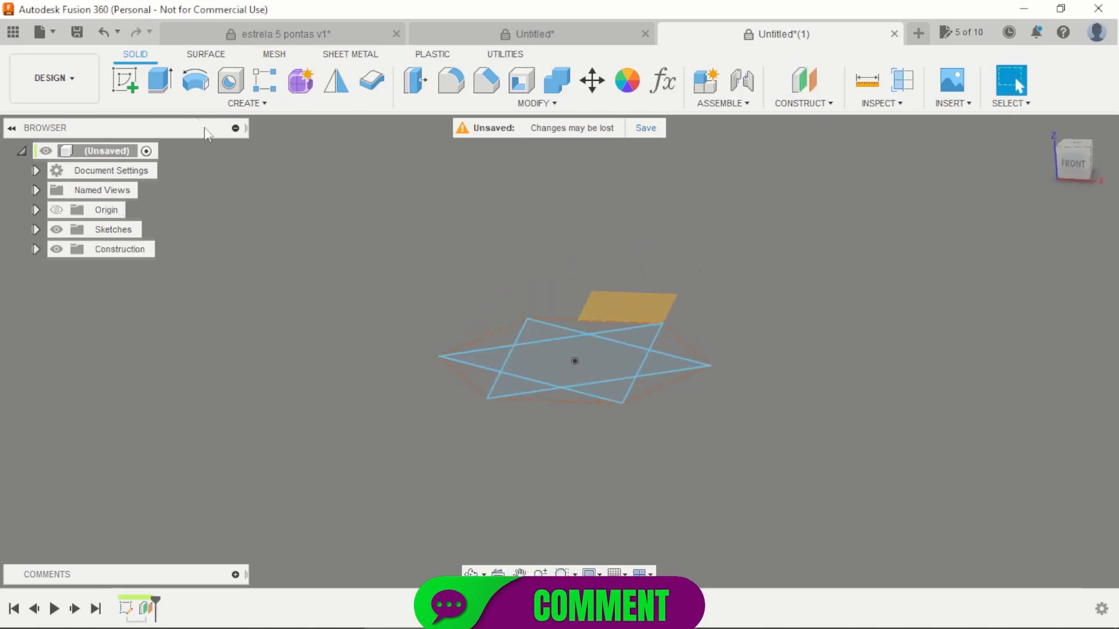
{"action": "left_click", "coordinate": [676, 299]}
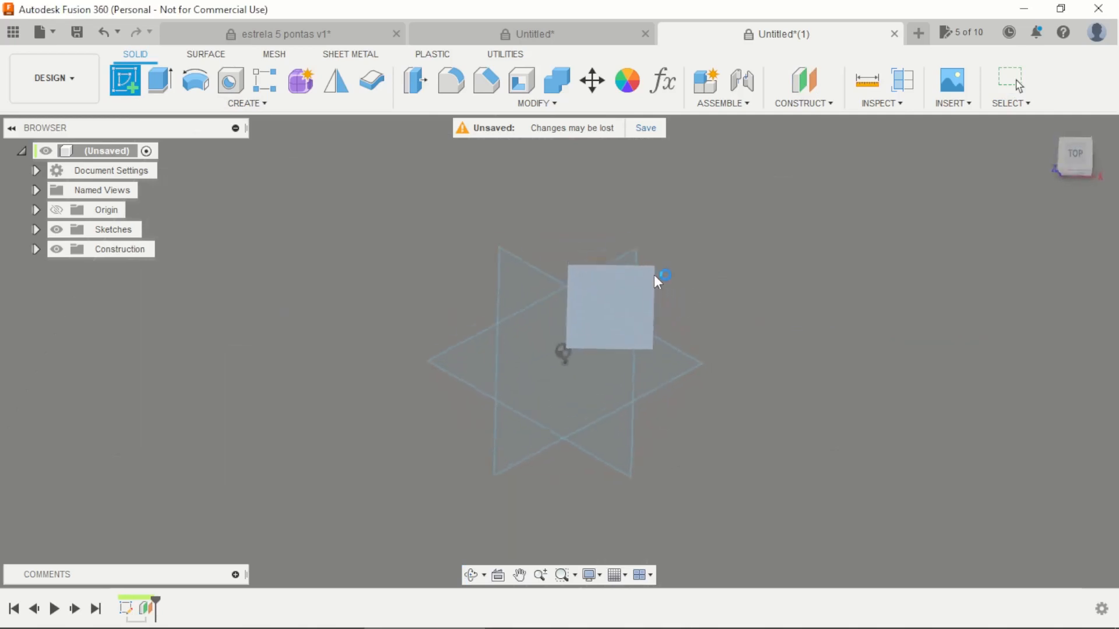
{"action": "left_click", "coordinate": [180, 105]}
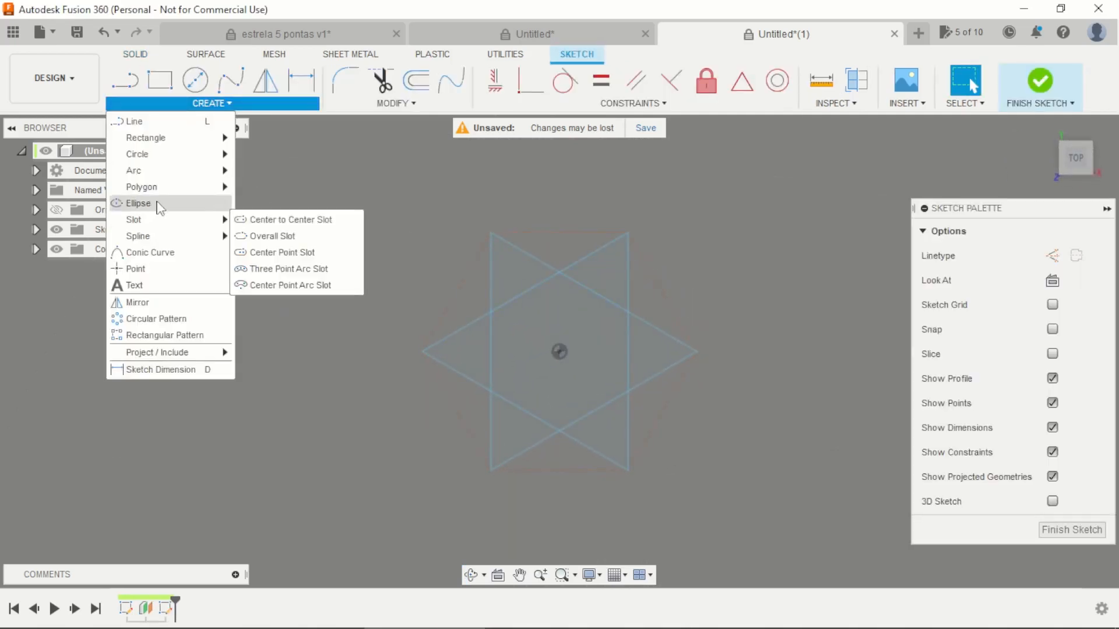
{"action": "left_click", "coordinate": [165, 269]}
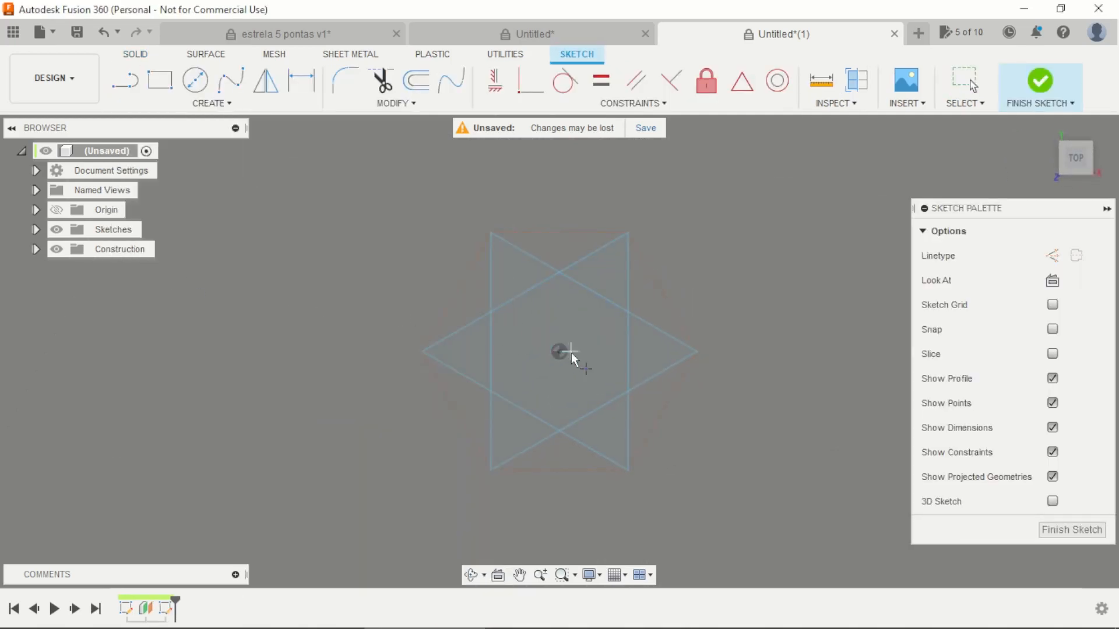
{"action": "left_click", "coordinate": [559, 352]}
{"action": "left_click", "coordinate": [1043, 82]}
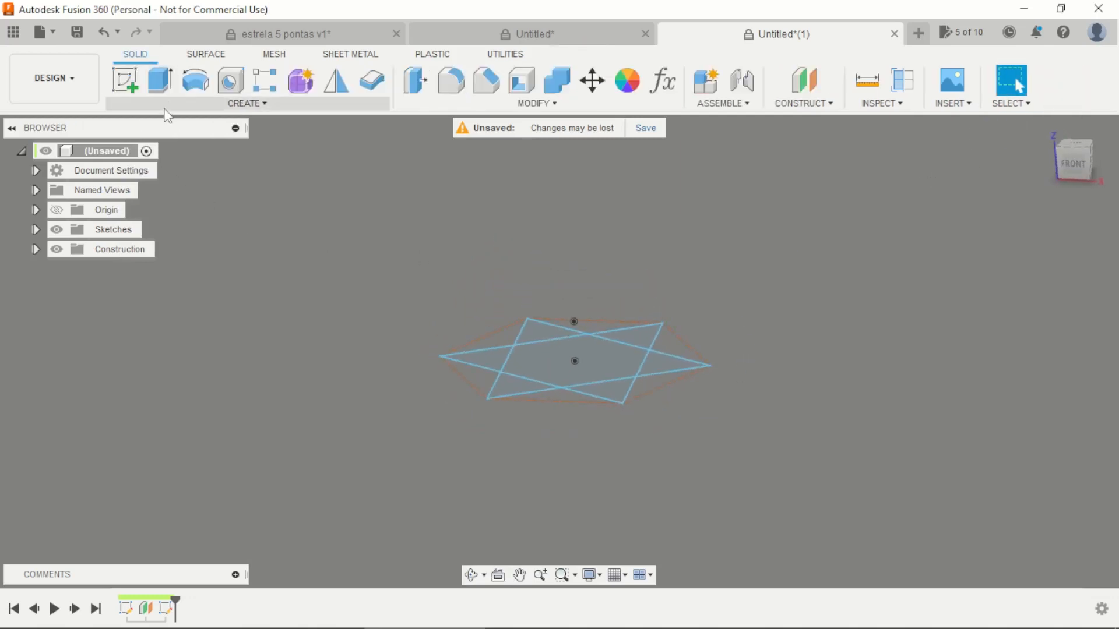
Step: Loft all seven regions of the star sketch up to the raised point with a sharp end to form a faceted star
{"action": "left_click", "coordinate": [169, 109]}
{"action": "left_click", "coordinate": [153, 238]}
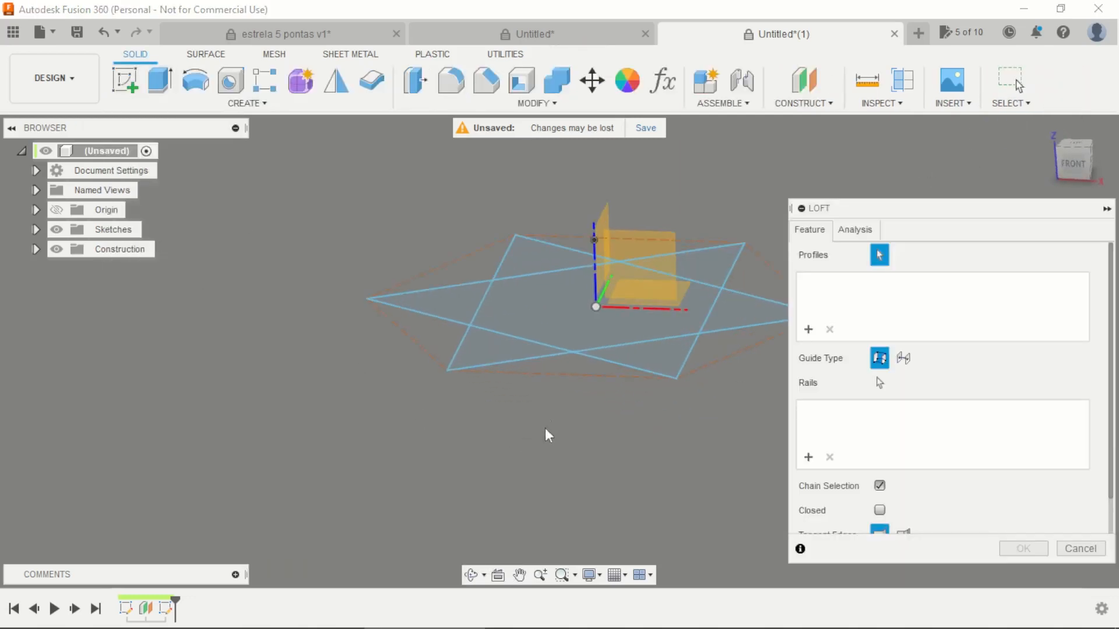
{"action": "left_click", "coordinate": [453, 318]}
{"action": "left_click", "coordinate": [507, 314]}
{"action": "left_click", "coordinate": [519, 267]}
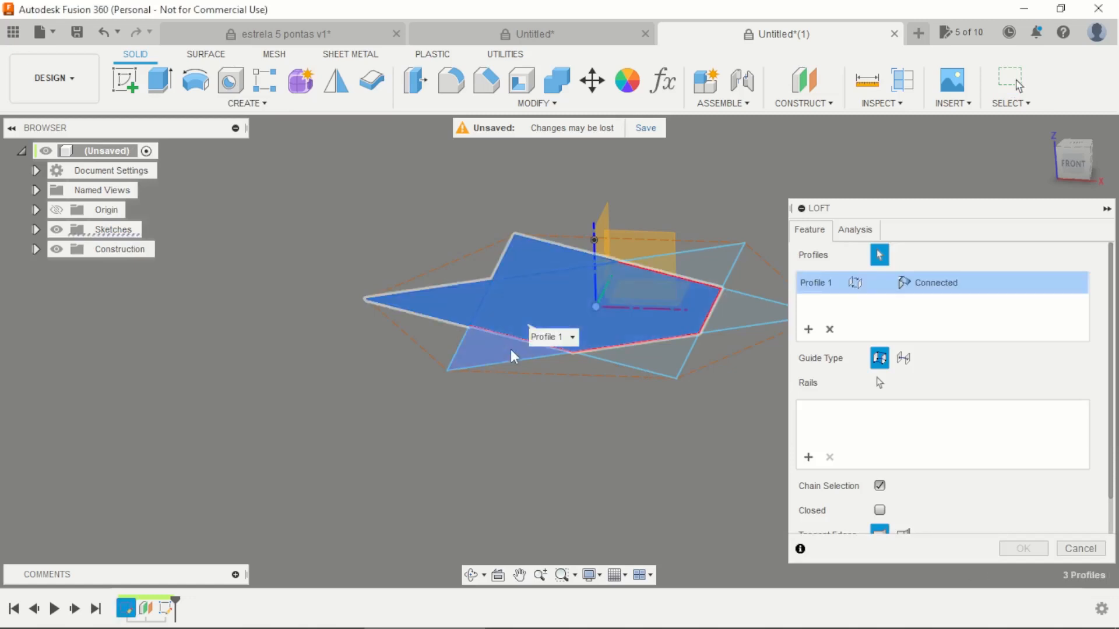
{"action": "left_click", "coordinate": [512, 355]}
{"action": "left_click", "coordinate": [641, 362]}
{"action": "left_click", "coordinate": [729, 303]}
{"action": "left_click", "coordinate": [720, 260]}
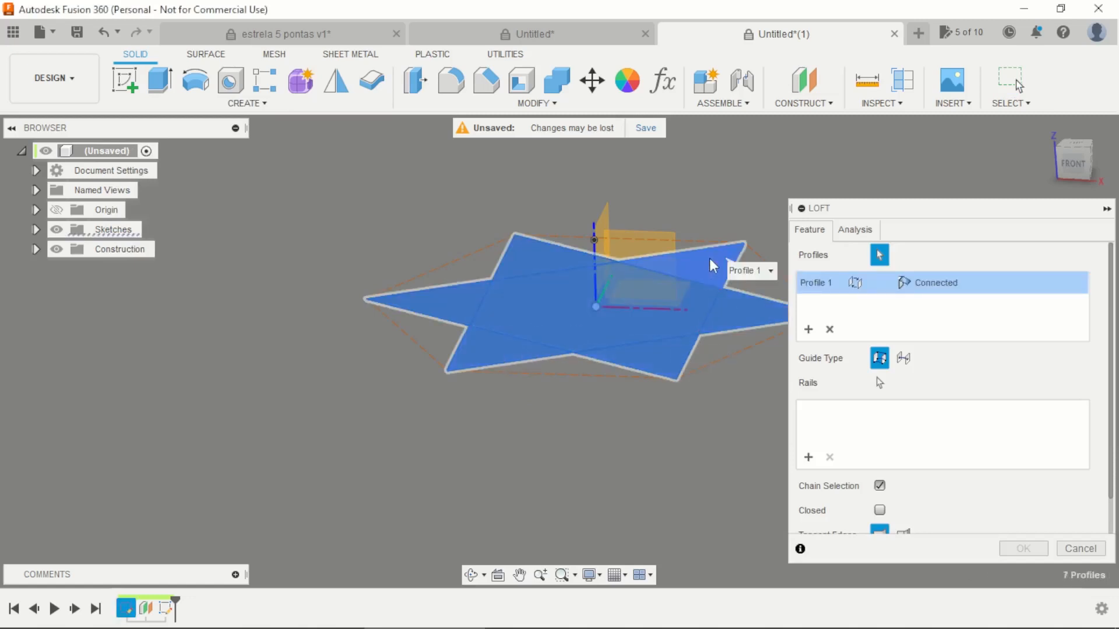
{"action": "left_click", "coordinate": [594, 240]}
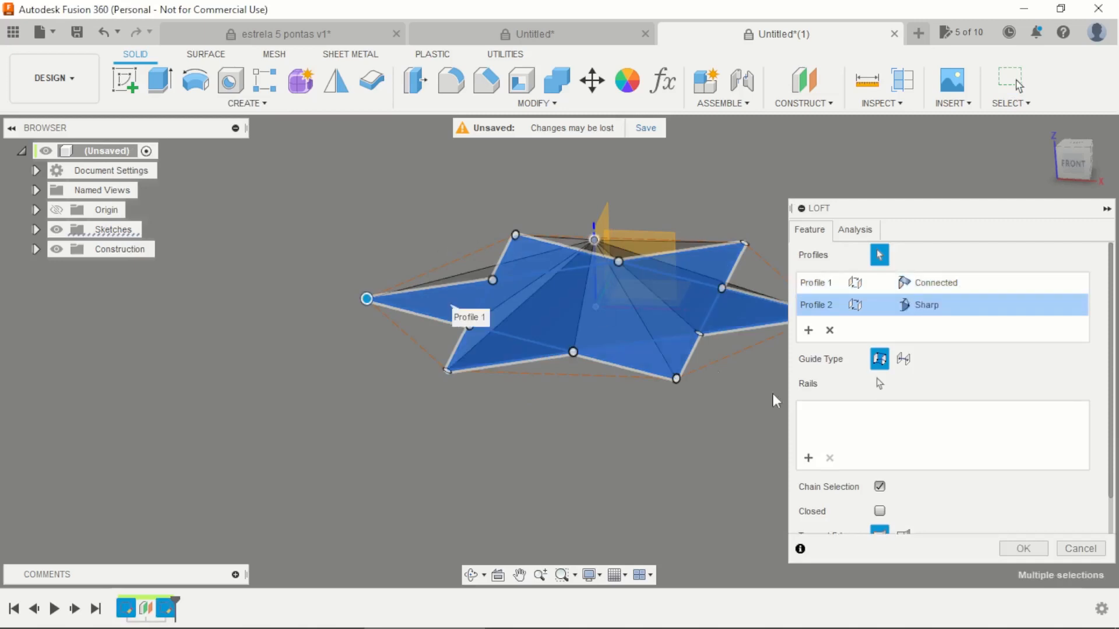
{"action": "left_click", "coordinate": [1046, 552]}
{"action": "middle_click_drag", "start_coordinate": [610, 408], "coordinate": [676, 350], "text": "shift"}
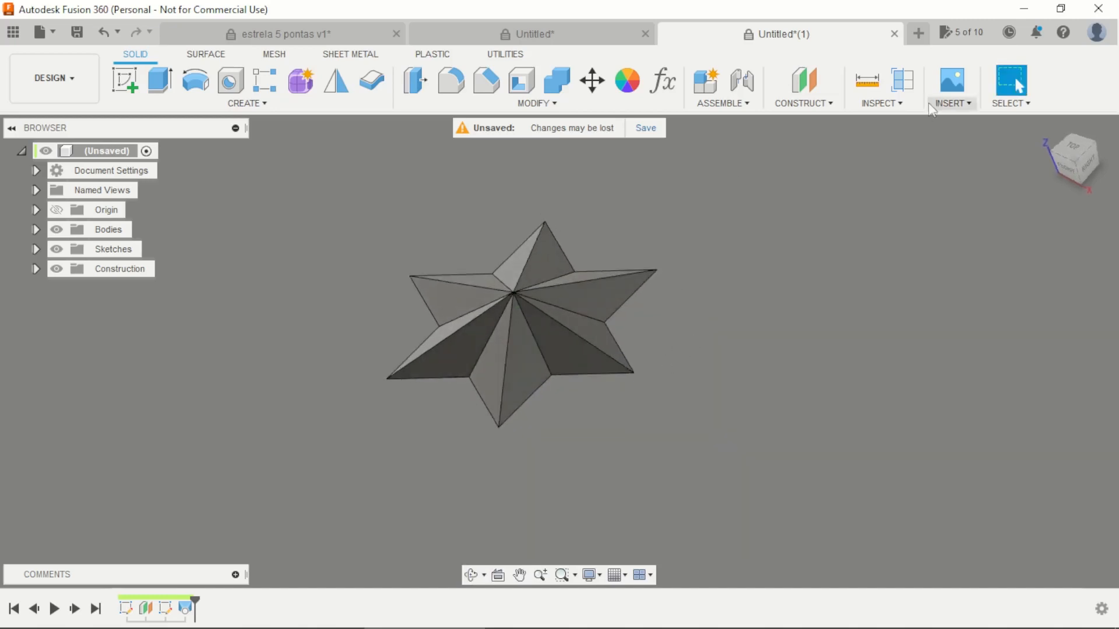
Step: Start a new design and create a box on the horizontal origin plane, about 251 by 245 mm and 35 mm high
{"action": "left_click", "coordinate": [920, 34]}
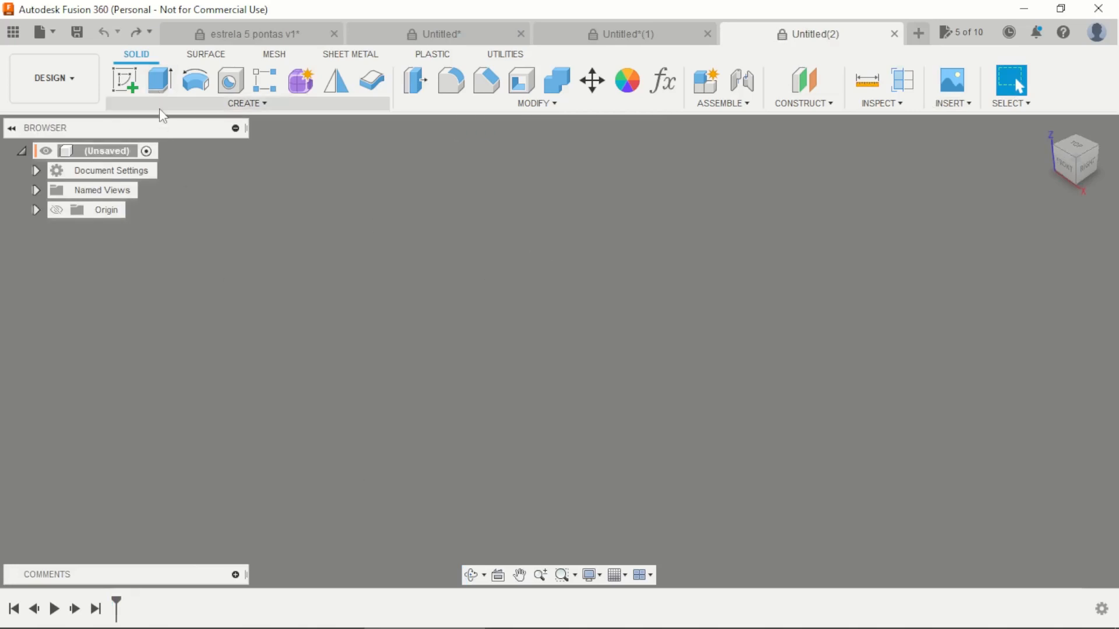
{"action": "left_click", "coordinate": [134, 103]}
{"action": "left_click", "coordinate": [134, 337]}
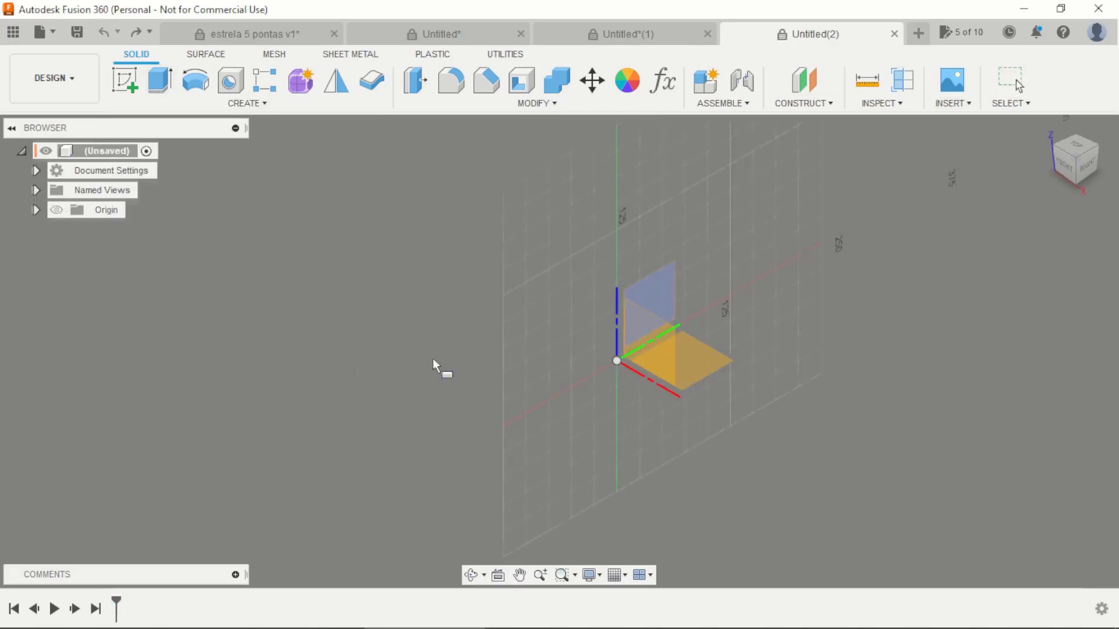
{"action": "left_click", "coordinate": [722, 350]}
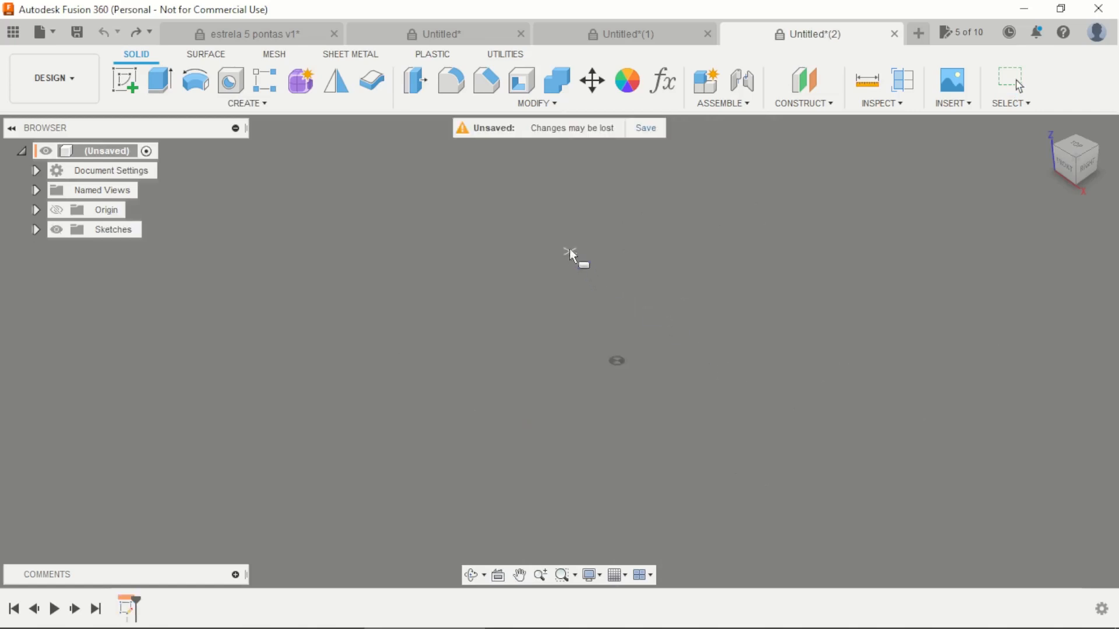
{"action": "left_click", "coordinate": [615, 239]}
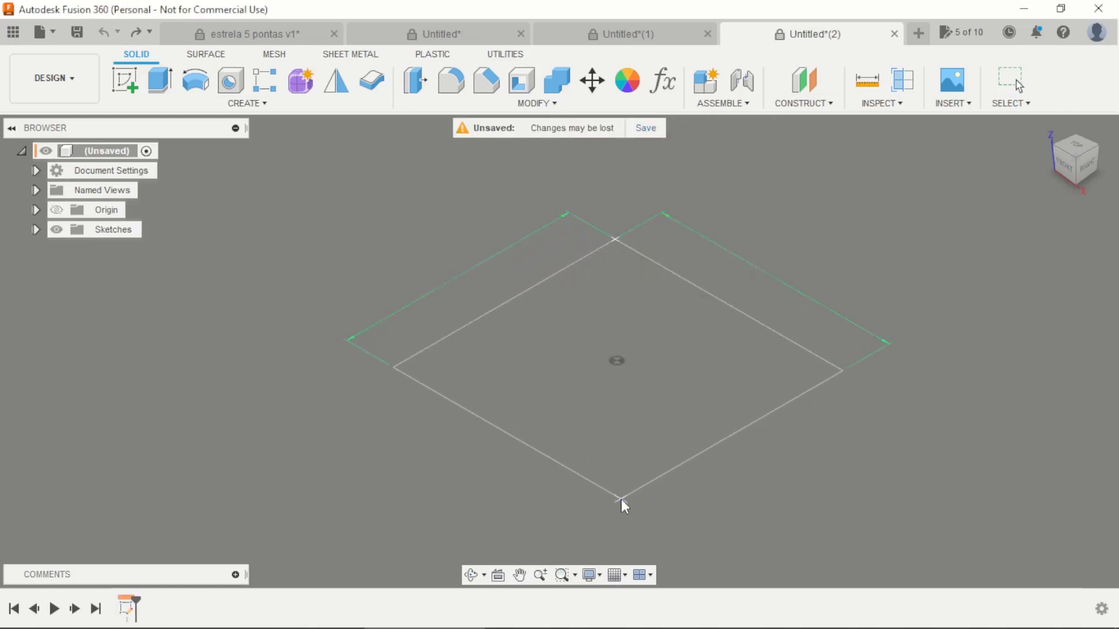
{"action": "left_click", "coordinate": [621, 499]}
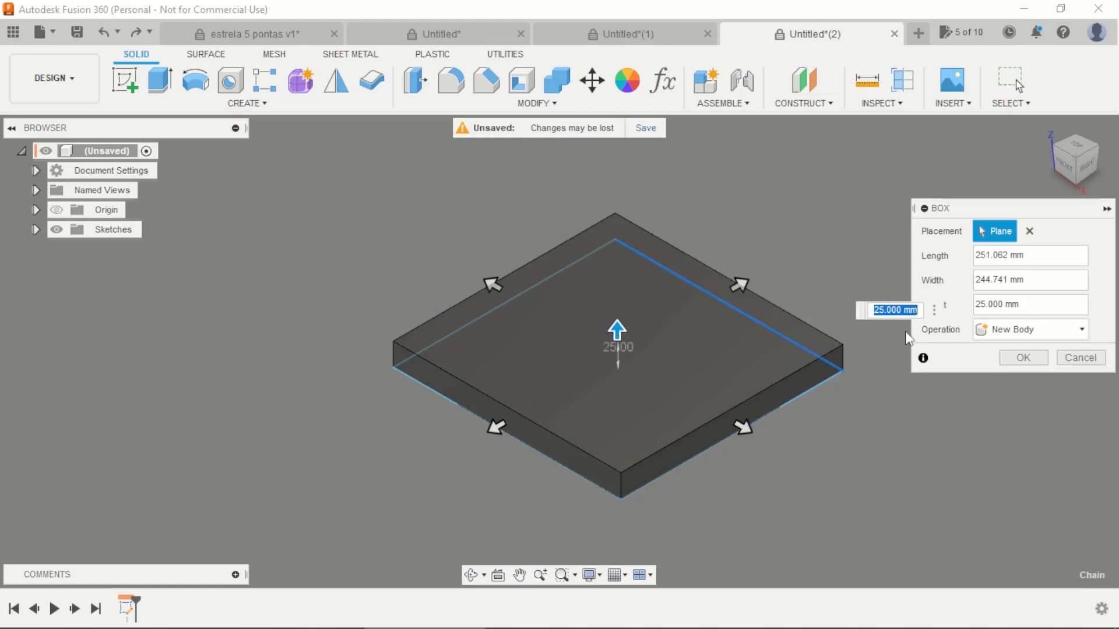
{"action": "type", "text": "10"}
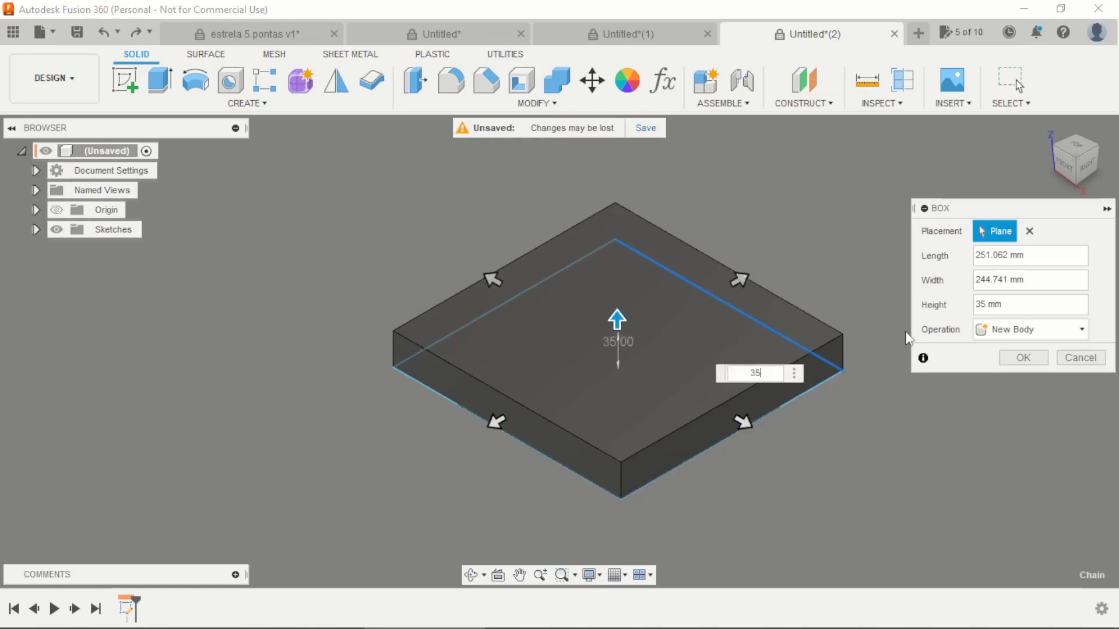
{"action": "key", "text": "Return"}
{"action": "left_click", "coordinate": [125, 79]}
{"action": "left_click", "coordinate": [546, 366]}
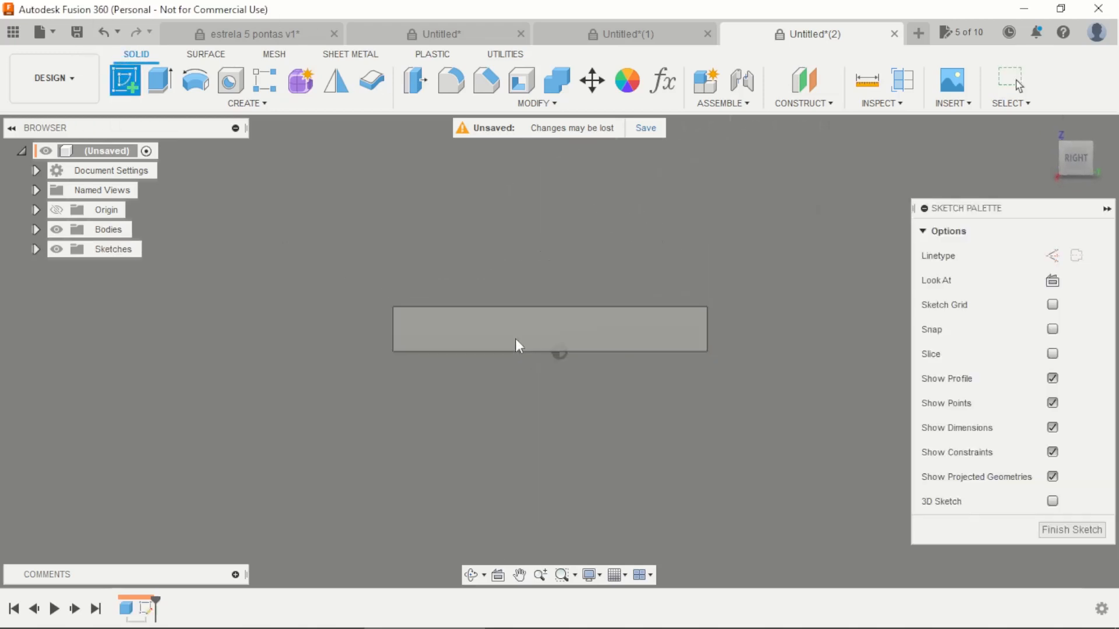
{"action": "key", "text": "ctrl+z"}
Step: Start a sketch on the box's top face and place the centre of a circumscribed polygon at the origin
{"action": "left_click", "coordinate": [125, 82]}
{"action": "left_click", "coordinate": [557, 375]}
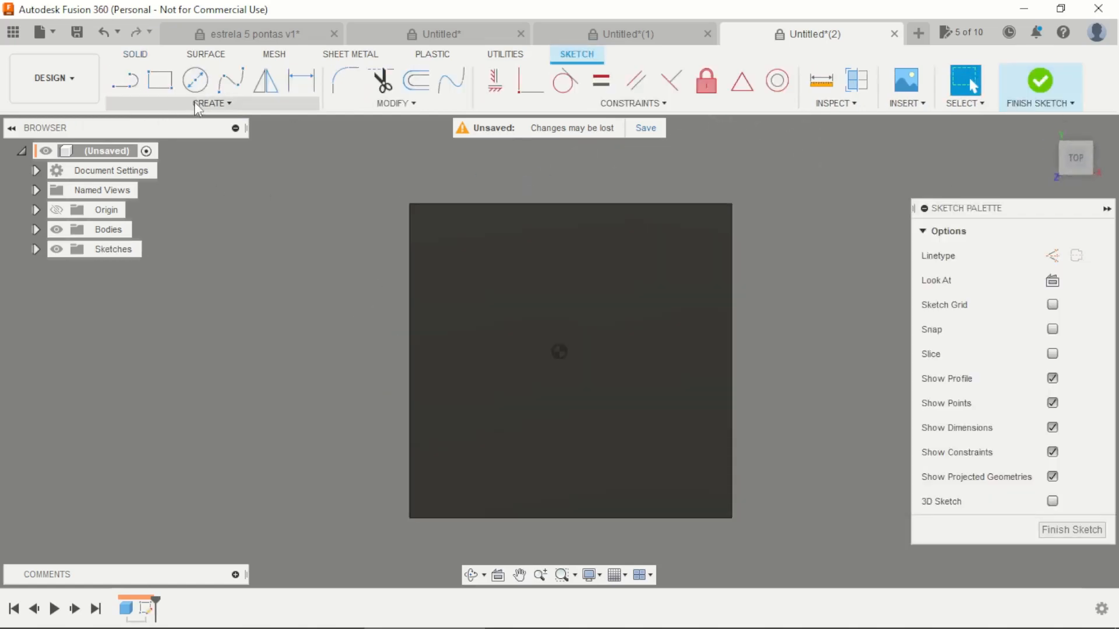
{"action": "left_click", "coordinate": [198, 105]}
{"action": "mouse_move", "coordinate": [173, 191]}
{"action": "left_click", "coordinate": [291, 187]}
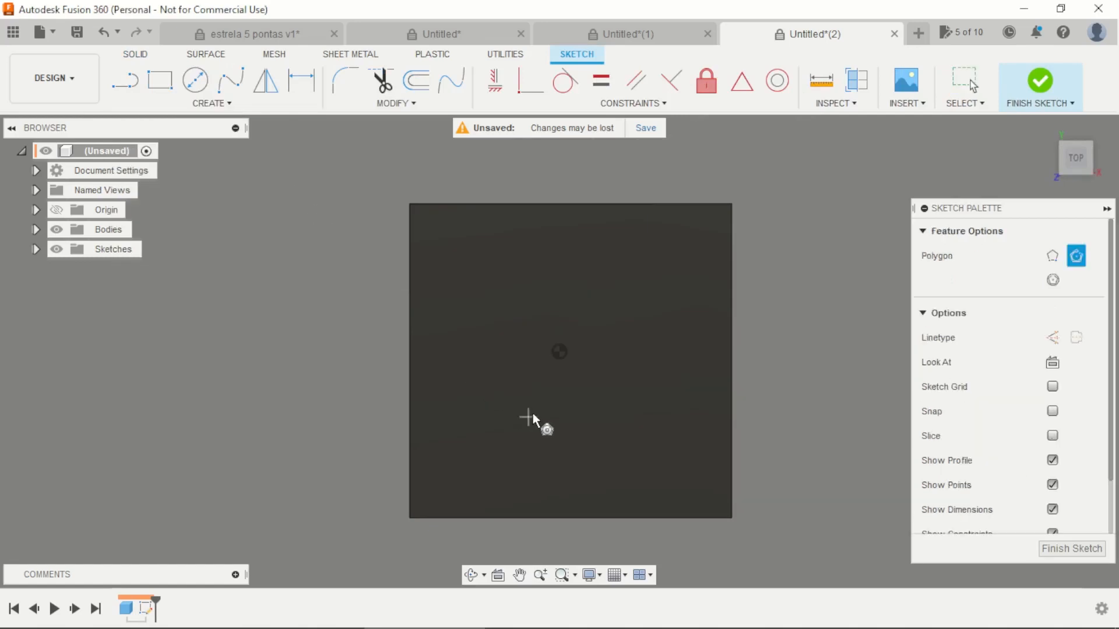
{"action": "scroll", "coordinate": [529, 422], "scroll_direction": "up", "scroll_amount": 2}
{"action": "left_click", "coordinate": [568, 329]}
Step: Give the circumscribed polygon a 30 mm radius and seven sides
{"action": "key", "text": "Tab"}
{"action": "key", "text": "Tab"}
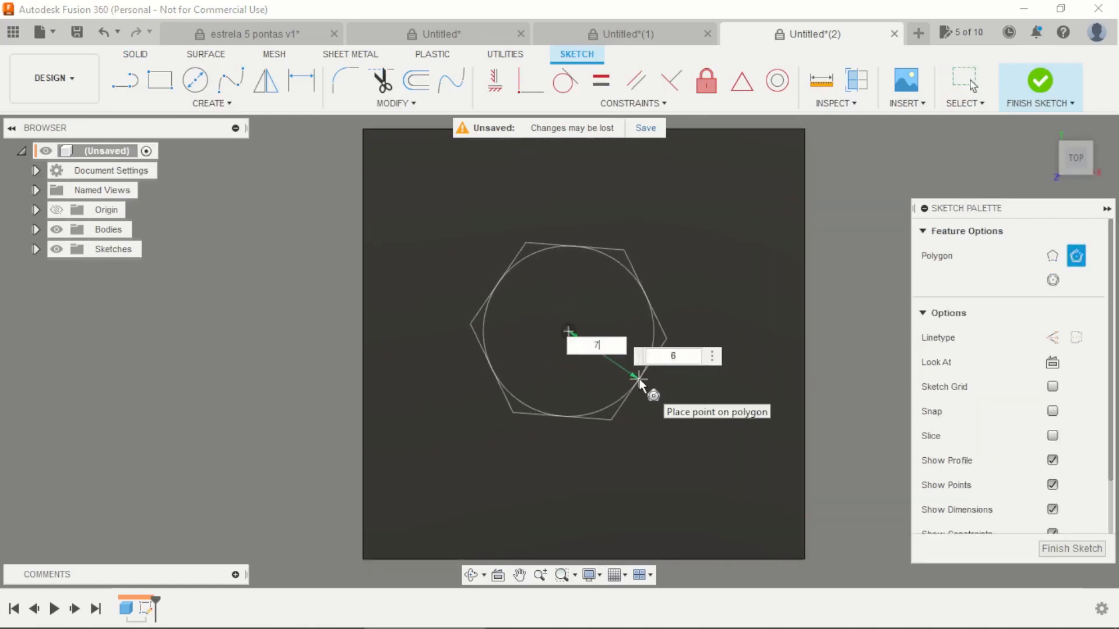
{"action": "type", "text": "7"}
{"action": "key", "text": "Tab"}
{"action": "key", "text": "Tab"}
{"action": "scroll", "coordinate": [602, 371], "scroll_direction": "up", "scroll_amount": 2}
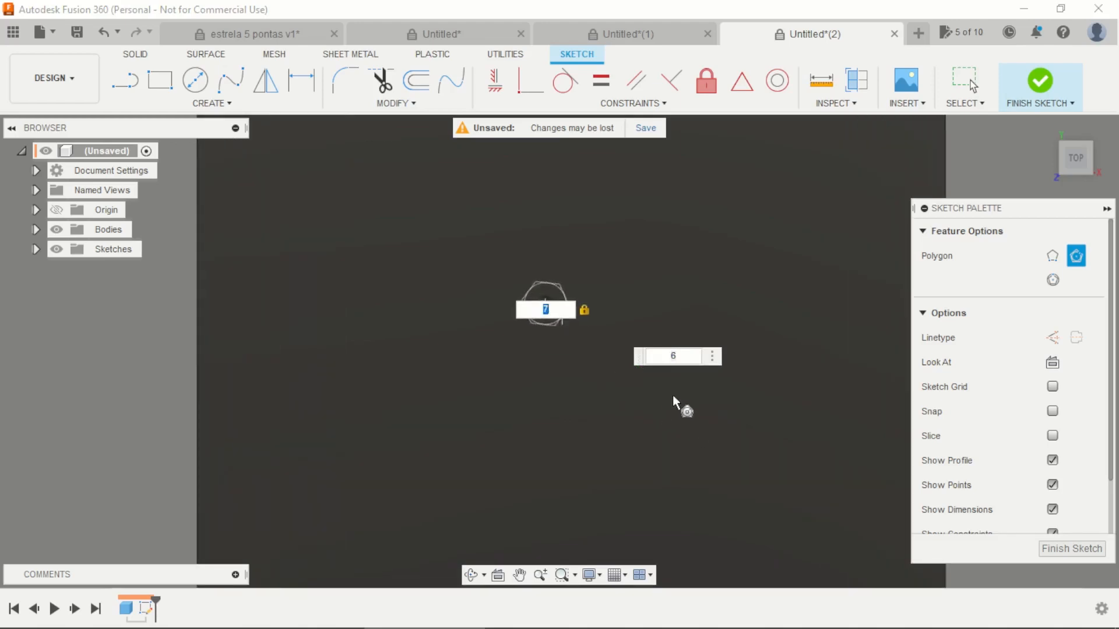
{"action": "key", "text": "BackSpace"}
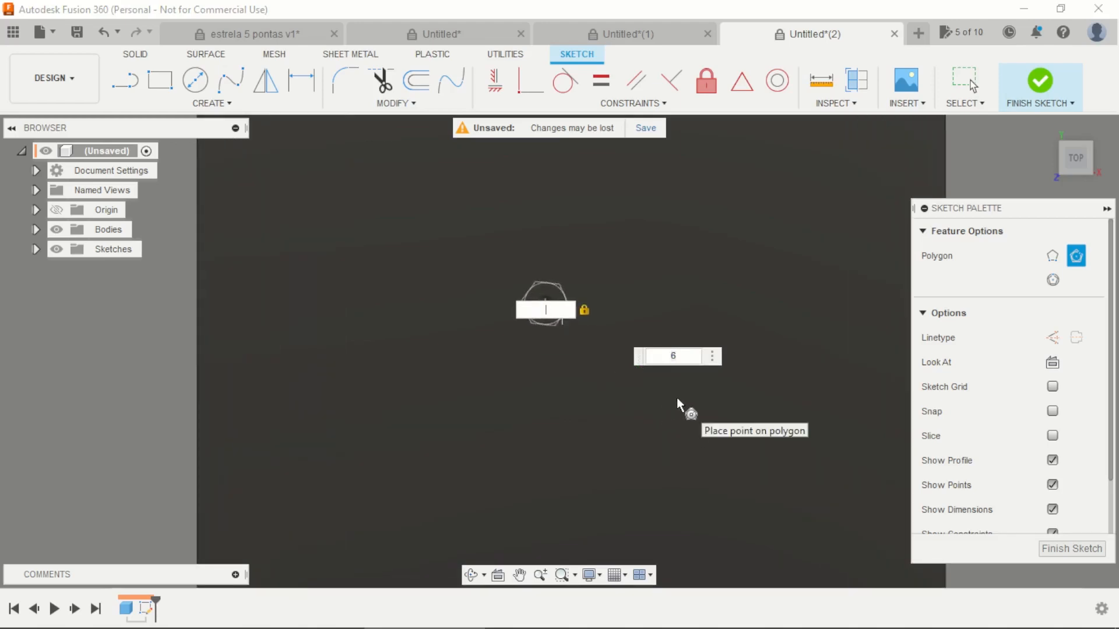
{"action": "type", "text": "30"}
{"action": "key", "text": "Tab"}
{"action": "scroll", "coordinate": [651, 388], "scroll_direction": "down", "scroll_amount": 1}
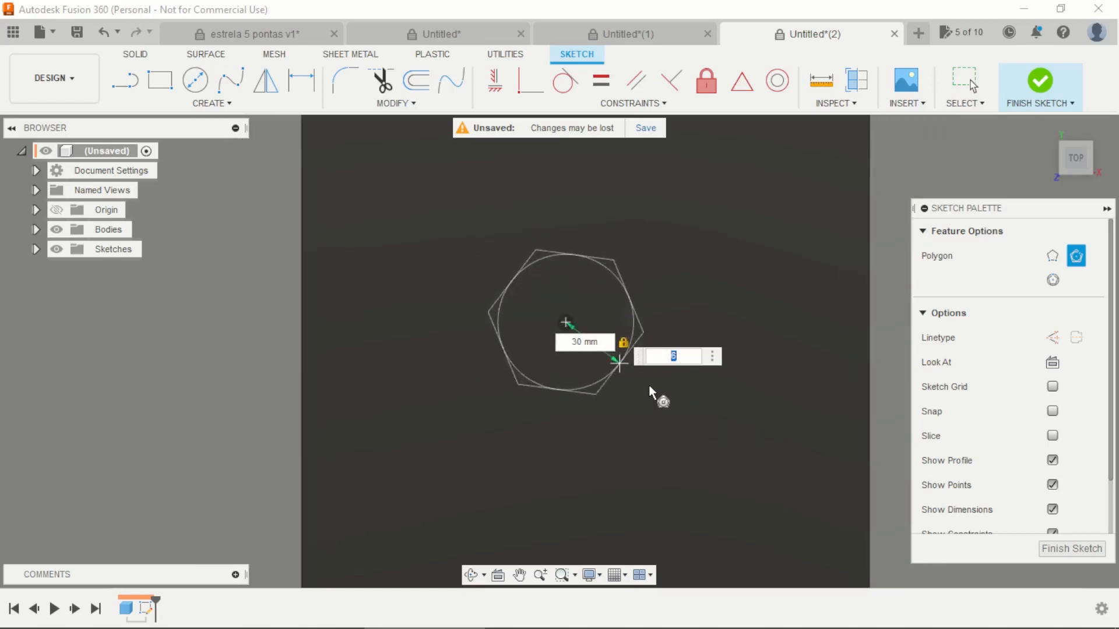
{"action": "type", "text": "7"}
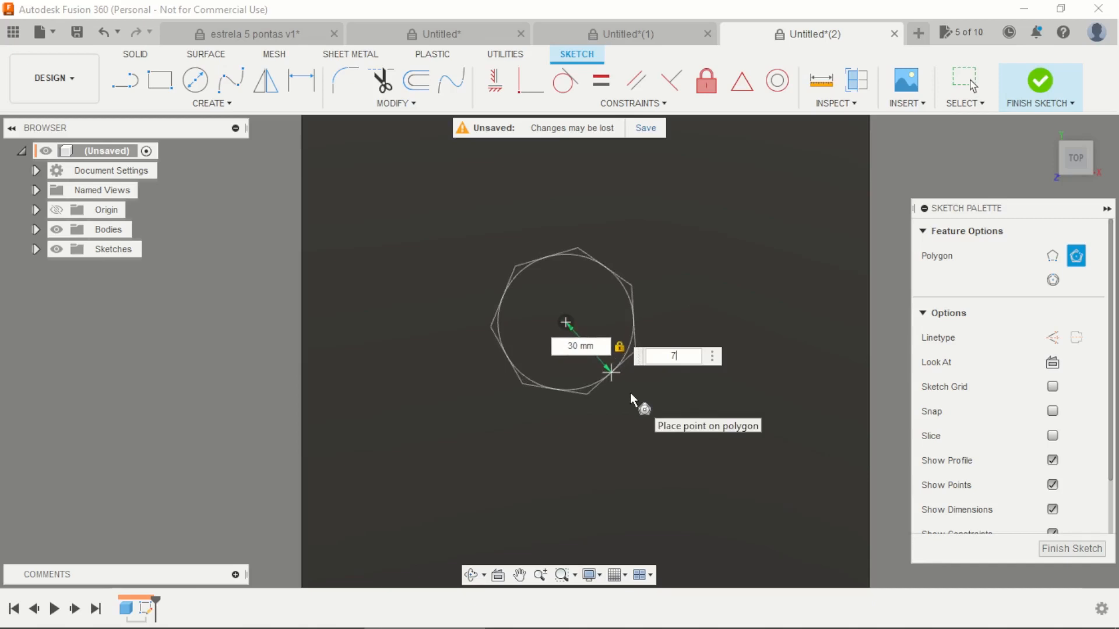
{"action": "key", "text": "Return"}
Step: Constrain the heptagon's lowest edge to horizontal
{"action": "left_click", "coordinate": [495, 80]}
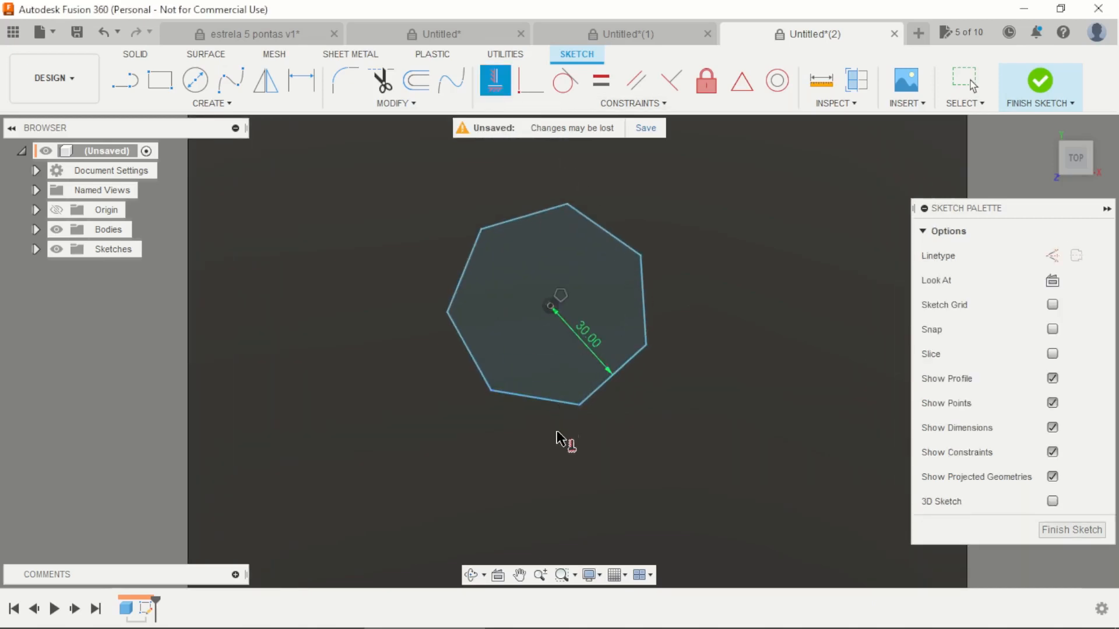
{"action": "left_click", "coordinate": [558, 407]}
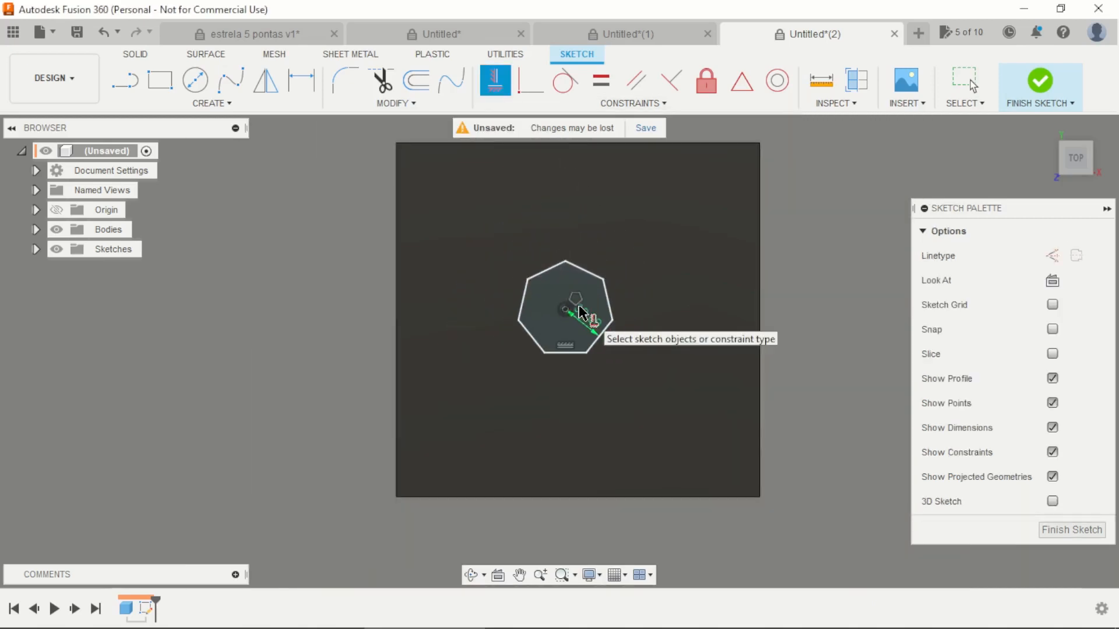
{"action": "key", "text": "Escape"}
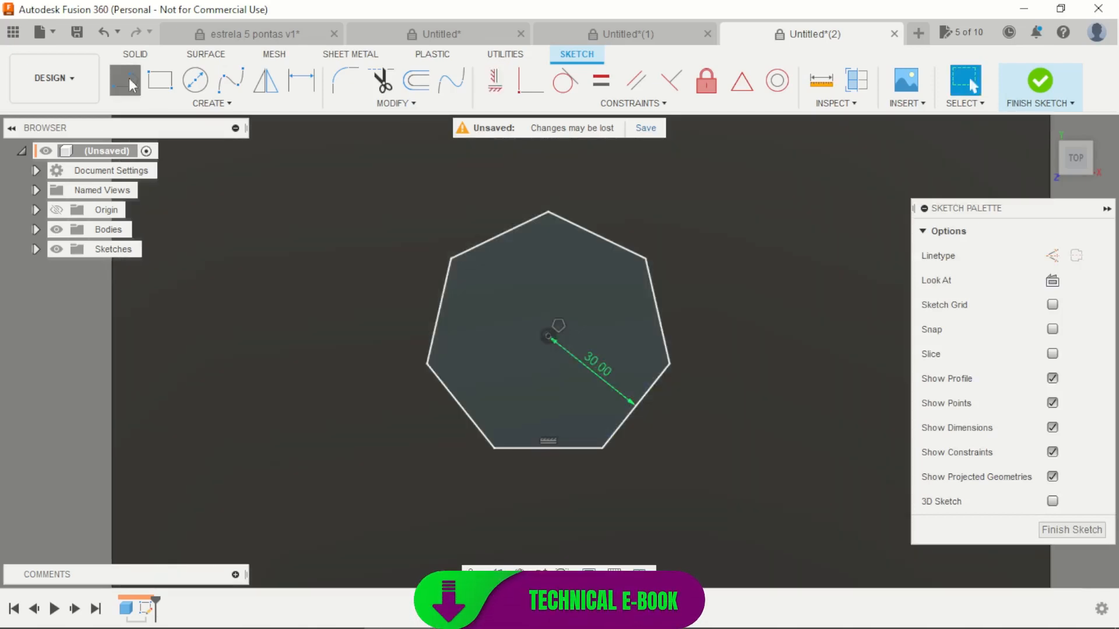
Step: Draw a horizontal line joining the two vertices on either side of the heptagon's top vertex
{"action": "left_click", "coordinate": [130, 84]}
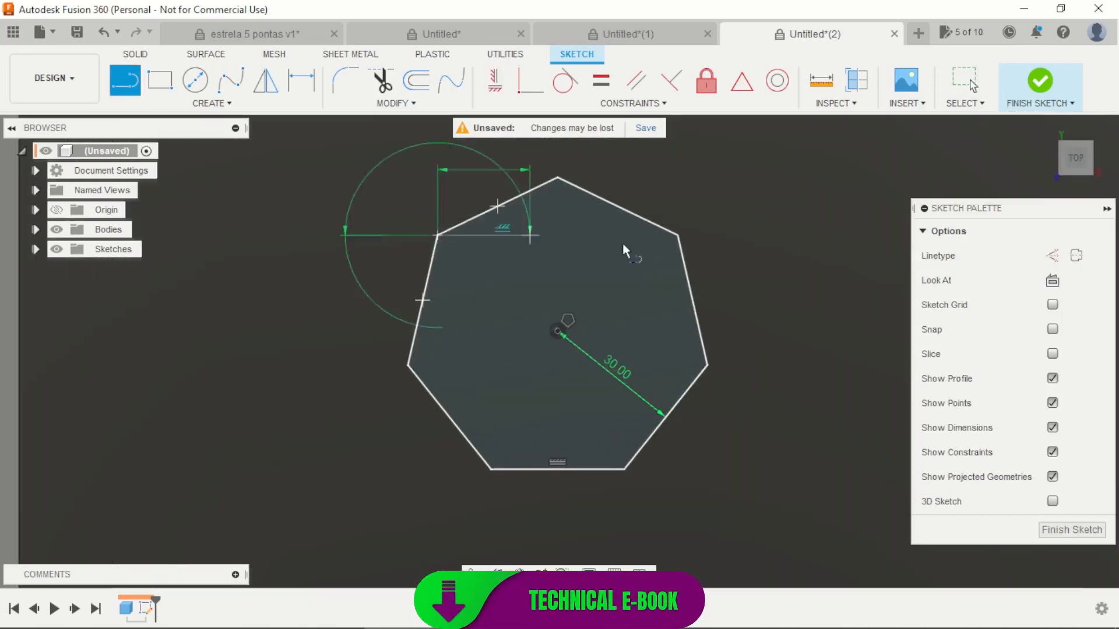
{"action": "left_click", "coordinate": [677, 235]}
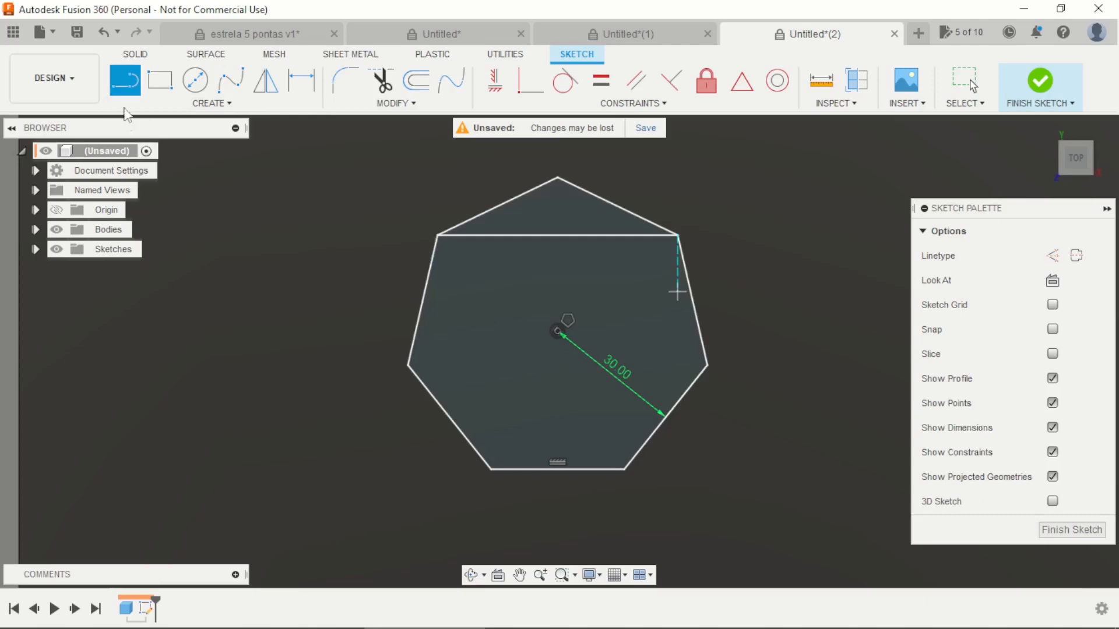
{"action": "key", "text": "Escape"}
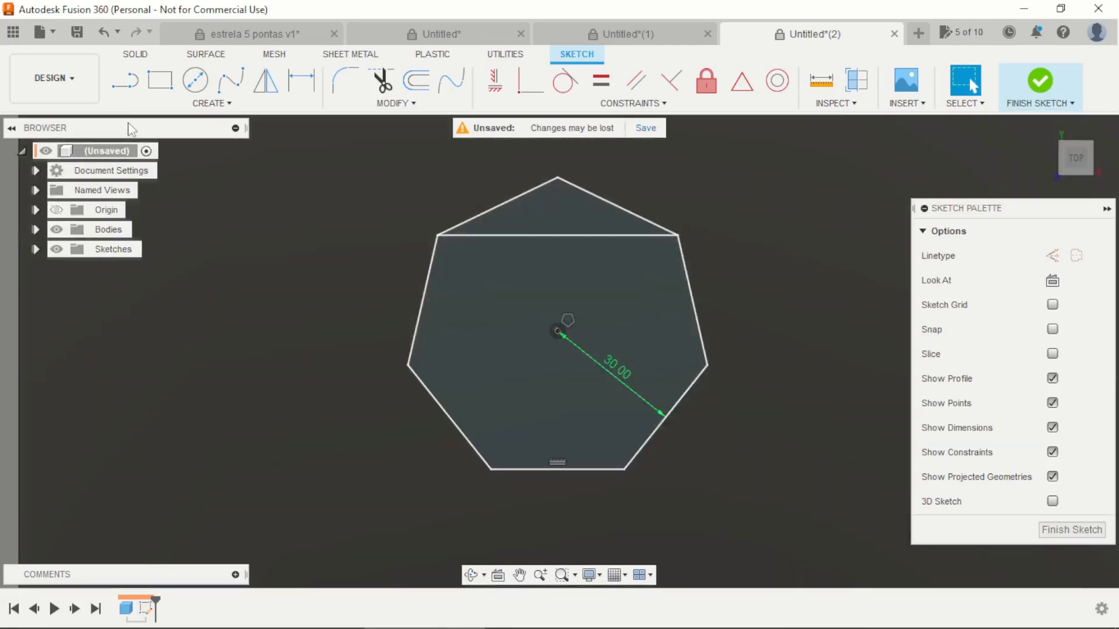
Step: Draw the remaining six diagonals between every second vertex of the heptagon to complete the seven-pointed star
{"action": "left_click", "coordinate": [125, 82]}
{"action": "left_click", "coordinate": [438, 236]}
{"action": "key", "text": "Escape"}
{"action": "key", "text": "l"}
{"action": "left_click", "coordinate": [677, 235]}
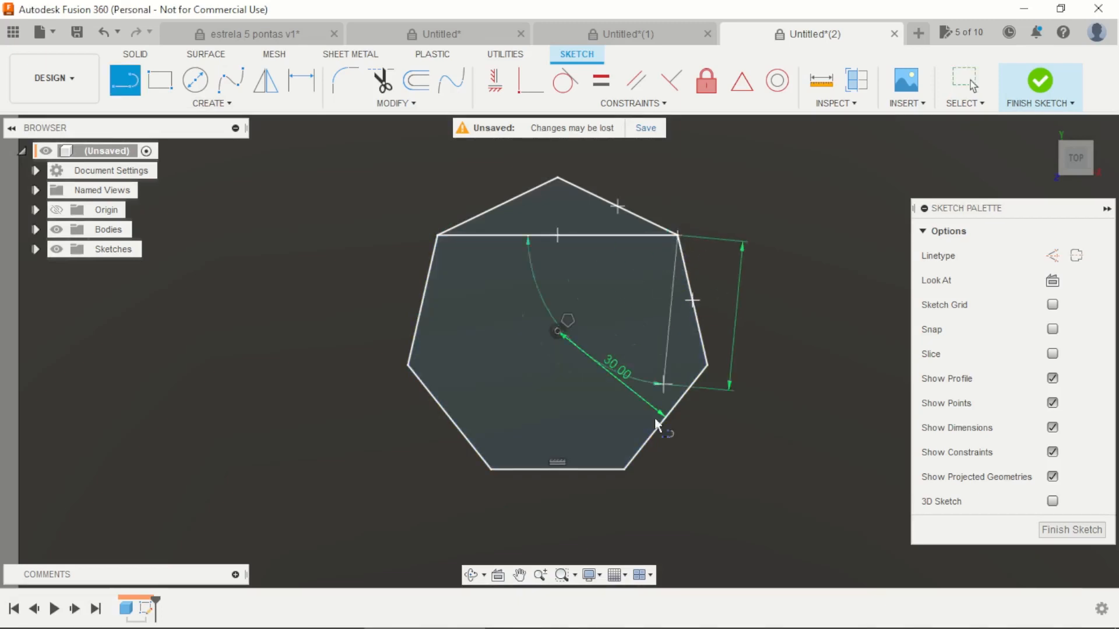
{"action": "left_click", "coordinate": [624, 470]}
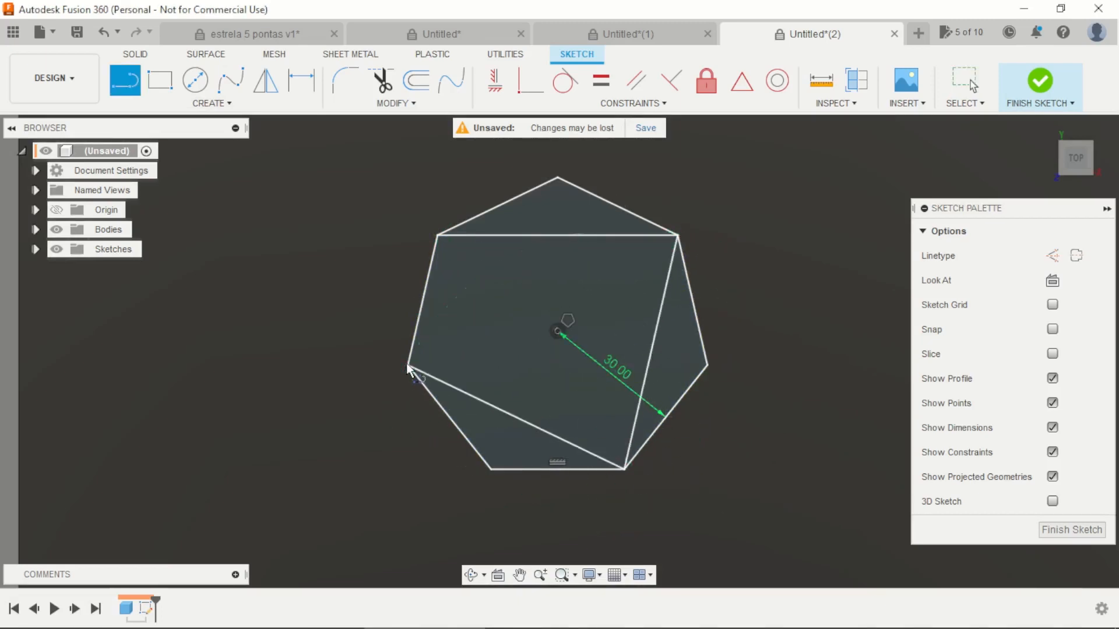
{"action": "left_click", "coordinate": [408, 366]}
{"action": "left_click", "coordinate": [557, 178]}
{"action": "left_click", "coordinate": [707, 365]}
{"action": "double_click", "coordinate": [490, 469]}
{"action": "left_click", "coordinate": [491, 469]}
{"action": "double_click", "coordinate": [437, 236]}
{"action": "key", "text": "Escape"}
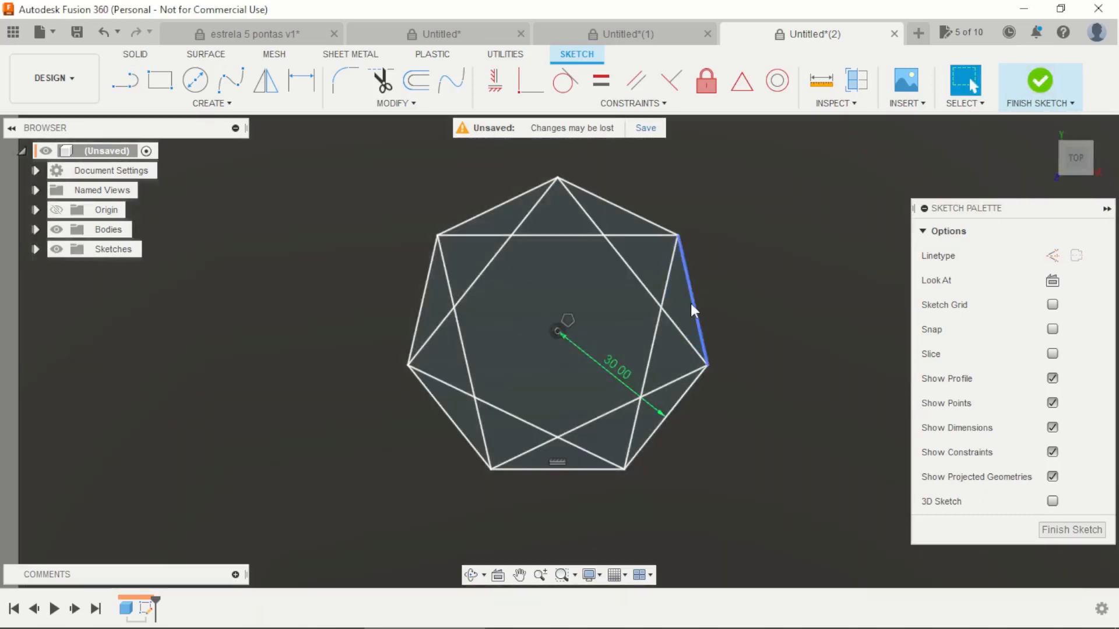
Step: Convert all seven outer edges of the heptagon to construction lines and finish the sketch
{"action": "left_click", "coordinate": [691, 304]}
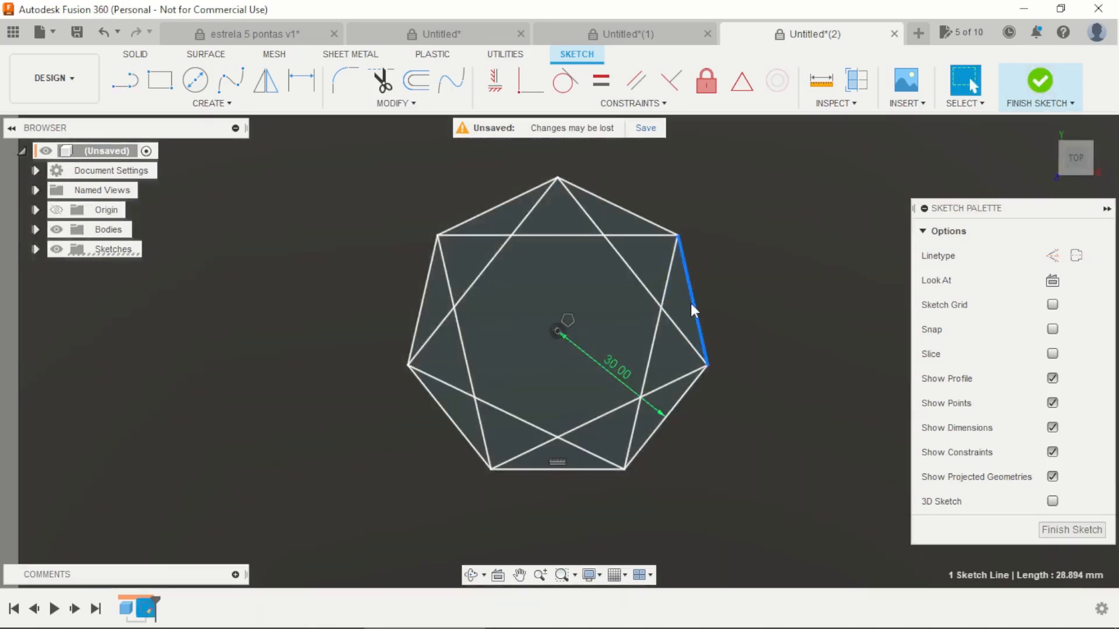
{"action": "key", "text": "x"}
{"action": "left_click", "coordinate": [679, 400]}
{"action": "key", "text": "x"}
{"action": "left_click", "coordinate": [570, 468]}
{"action": "key", "text": "x"}
{"action": "left_click", "coordinate": [460, 433]}
{"action": "key", "text": "x"}
{"action": "left_click", "coordinate": [419, 319]}
{"action": "key", "text": "x"}
{"action": "left_click", "coordinate": [498, 201]}
{"action": "key", "text": "x"}
{"action": "left_click", "coordinate": [596, 196]}
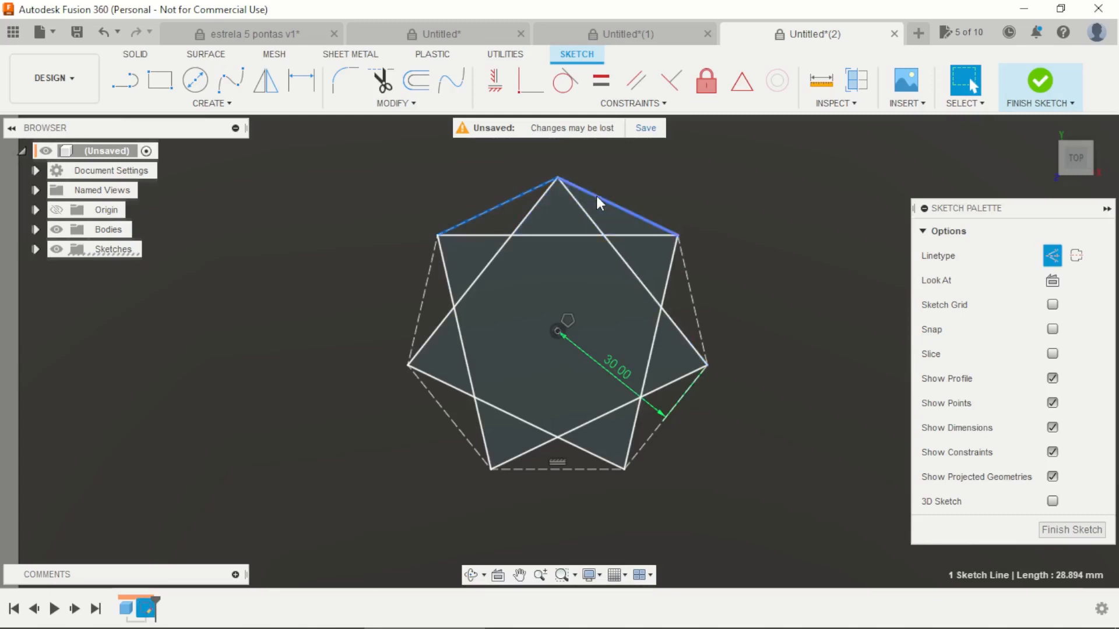
{"action": "key", "text": "x"}
{"action": "left_click", "coordinate": [1040, 82]}
Step: Create an offset plane from the box's top face, lowered to a level inside the box's thickness
{"action": "scroll", "coordinate": [594, 292], "scroll_direction": "down", "scroll_amount": 3}
{"action": "mouse_move", "coordinate": [716, 393]}
{"action": "middle_mouse_down", "text": "shift"}
{"action": "mouse_move", "coordinate": [709, 300]}
{"action": "mouse_move", "coordinate": [687, 307]}
{"action": "mouse_move", "coordinate": [793, 210]}
{"action": "middle_mouse_up", "text": "shift"}
{"action": "left_click", "coordinate": [806, 86]}
{"action": "middle_click_drag", "start_coordinate": [849, 184], "coordinate": [737, 288], "text": "shift"}
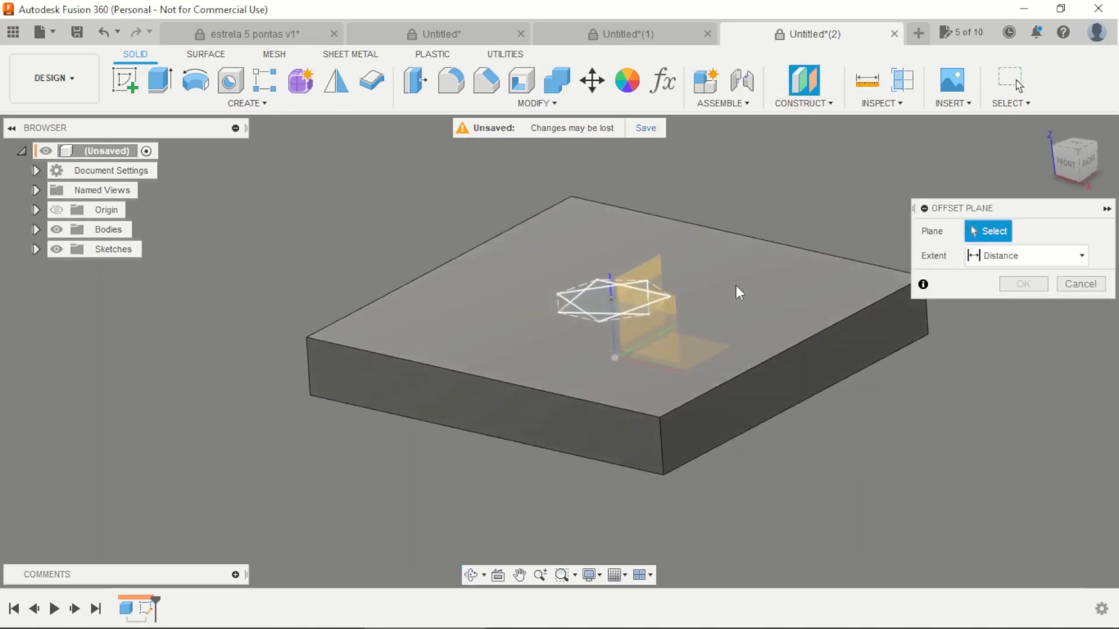
{"action": "left_click", "coordinate": [736, 286]}
{"action": "left_click_drag", "start_coordinate": [617, 297], "coordinate": [617, 317]}
{"action": "left_click", "coordinate": [1023, 309]}
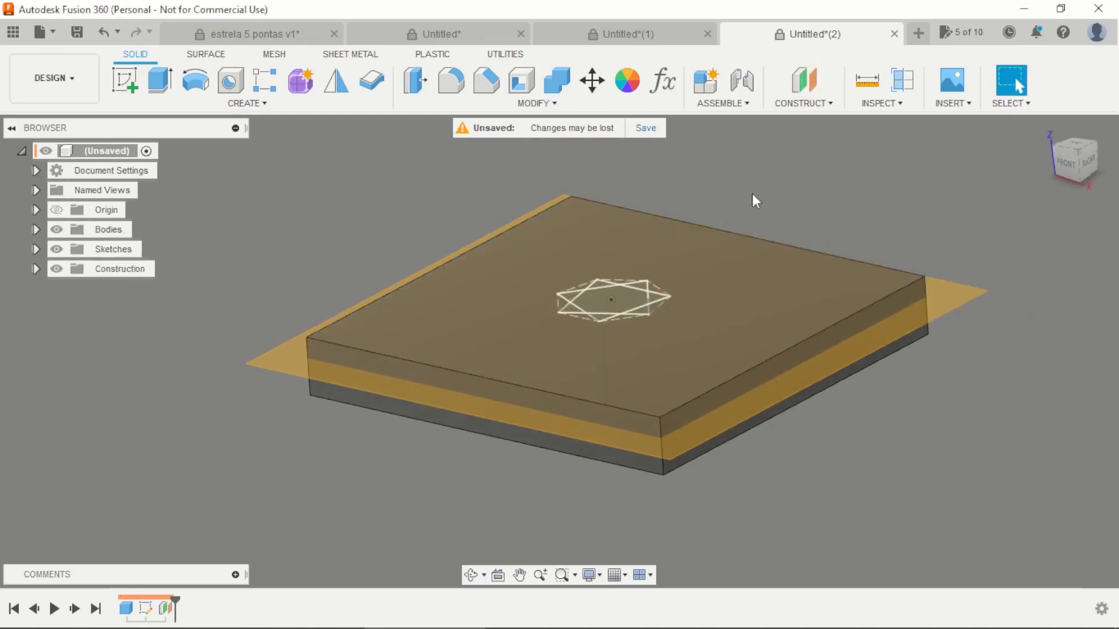
Step: Sketch a single point on the offset plane, directly below the star's centre, and finish the sketch
{"action": "middle_click_drag", "start_coordinate": [723, 466], "coordinate": [671, 462], "text": "shift"}
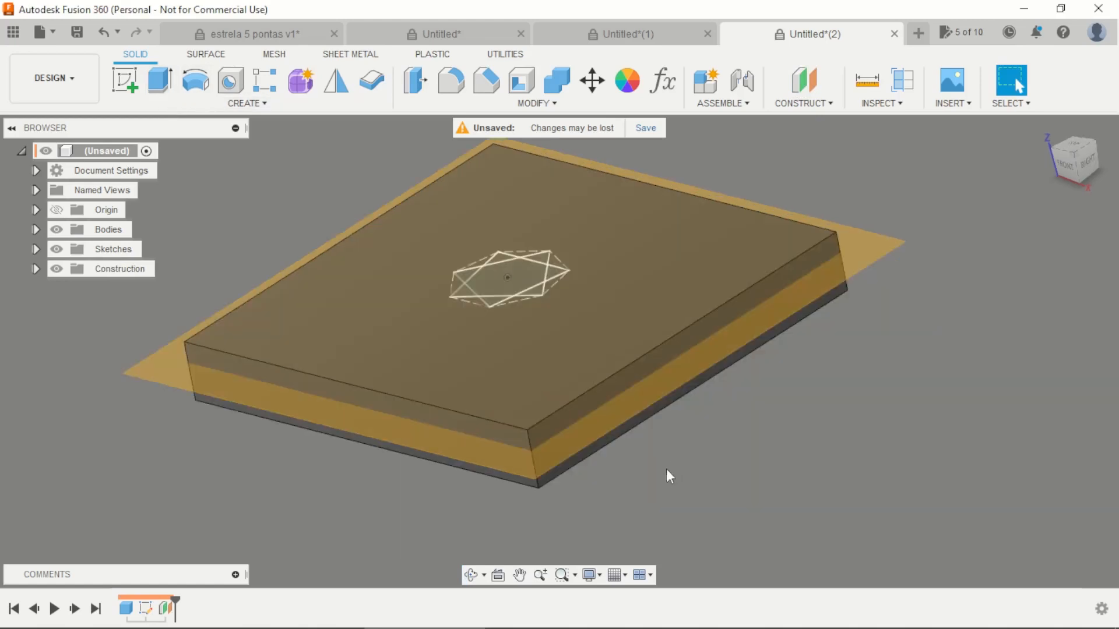
{"action": "left_click", "coordinate": [124, 79]}
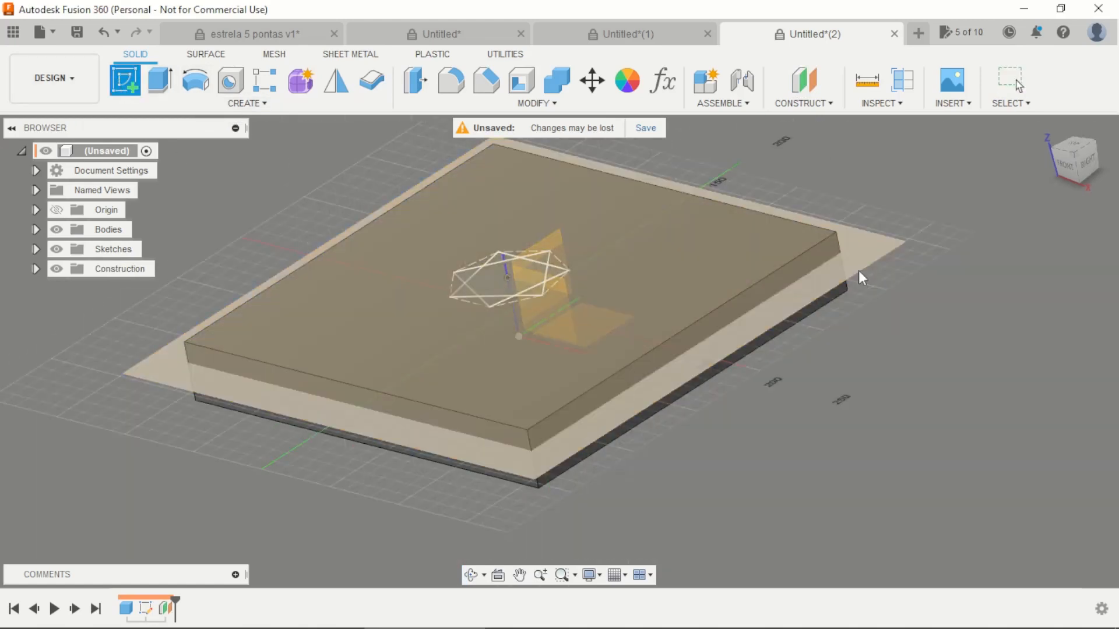
{"action": "left_click", "coordinate": [859, 269]}
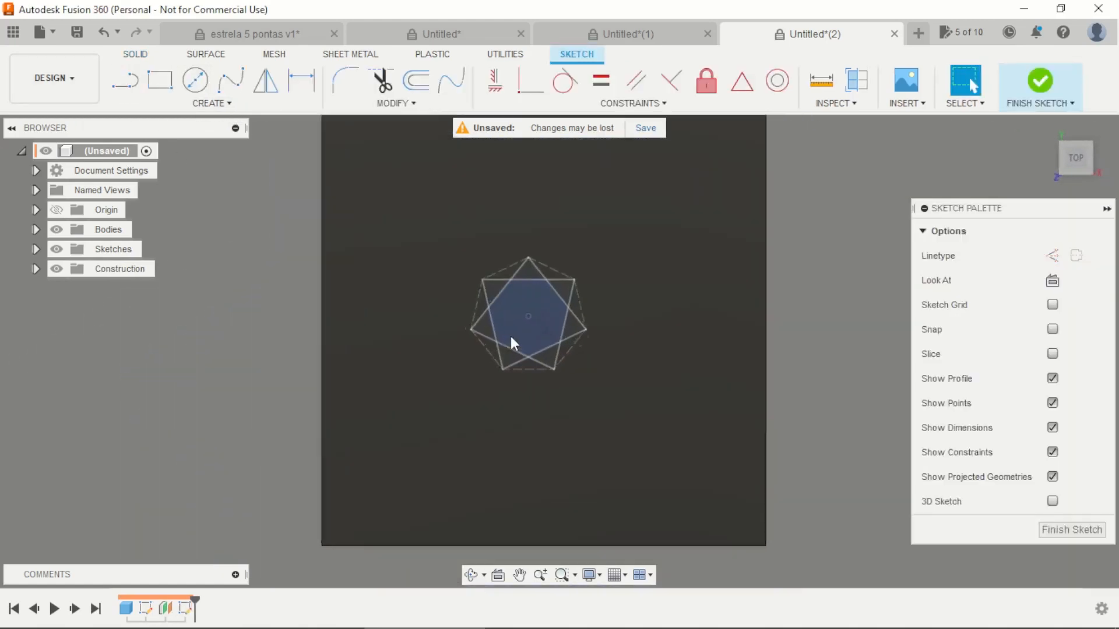
{"action": "left_click", "coordinate": [213, 106]}
{"action": "mouse_move", "coordinate": [159, 225]}
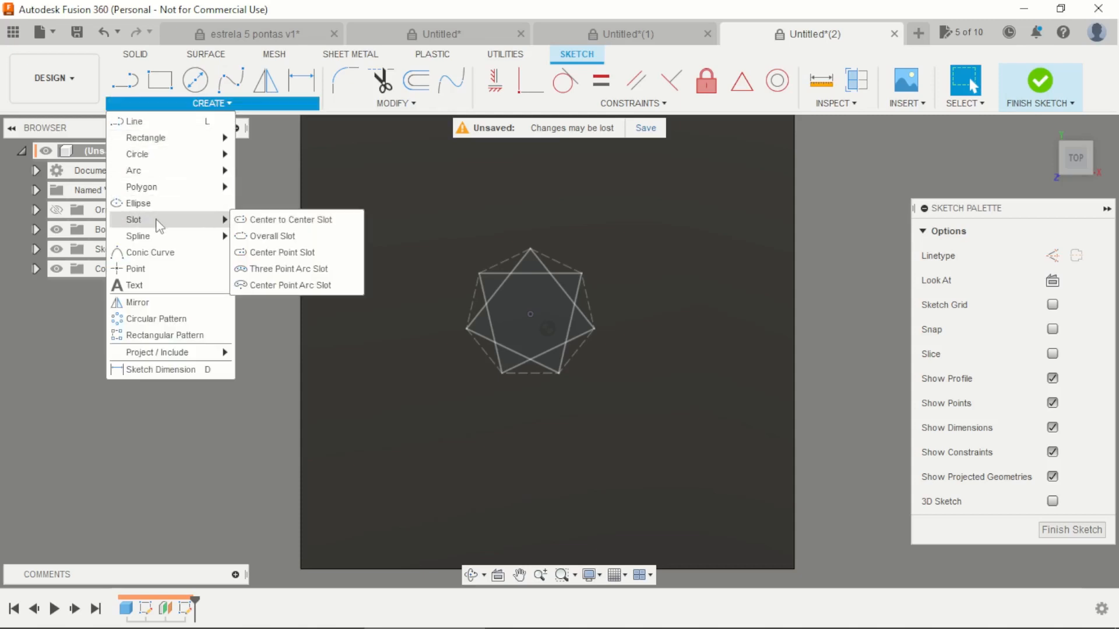
{"action": "left_click", "coordinate": [134, 285]}
{"action": "scroll", "coordinate": [535, 324], "scroll_direction": "up", "scroll_amount": 3}
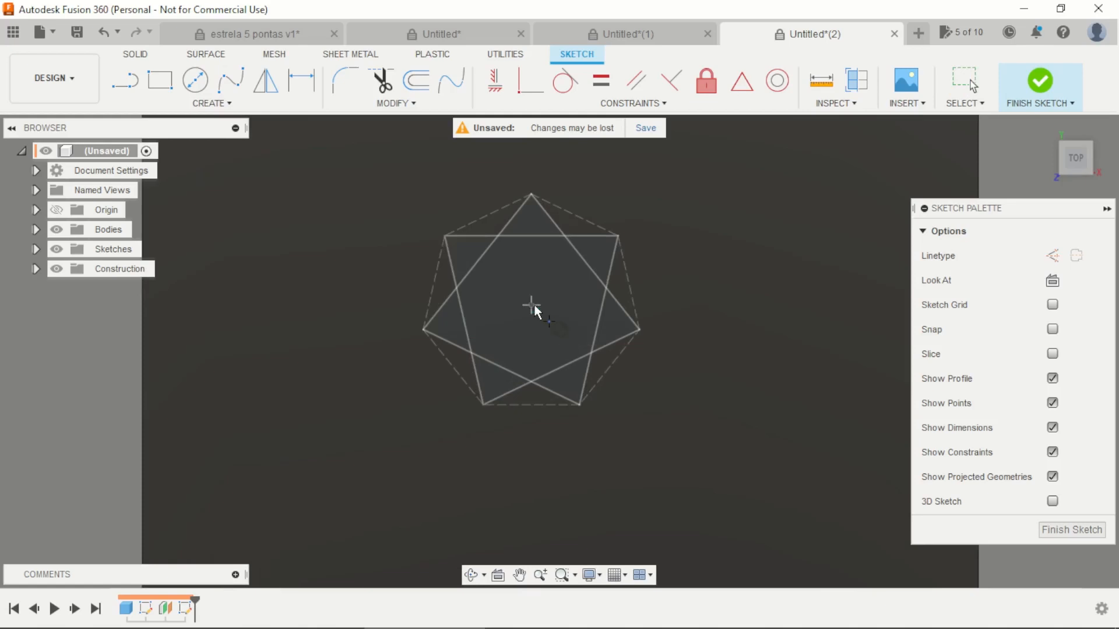
{"action": "scroll", "coordinate": [545, 283], "scroll_direction": "down", "scroll_amount": 3}
{"action": "left_click", "coordinate": [1041, 80]}
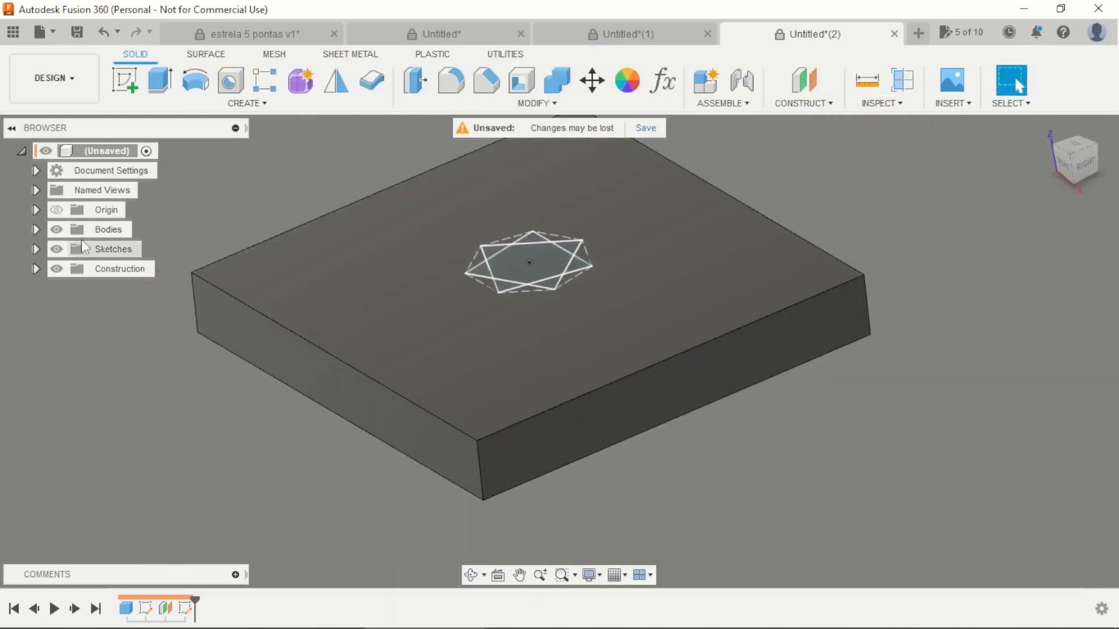
Step: Hide the box temporarily to inspect the star sketch and the point beneath it
{"action": "left_click", "coordinate": [56, 229]}
{"action": "mouse_move", "coordinate": [477, 378]}
{"action": "middle_mouse_down", "text": "shift"}
{"action": "mouse_move", "coordinate": [517, 300]}
{"action": "mouse_move", "coordinate": [530, 356]}
{"action": "middle_mouse_up", "text": "shift"}
{"action": "left_click", "coordinate": [56, 230]}
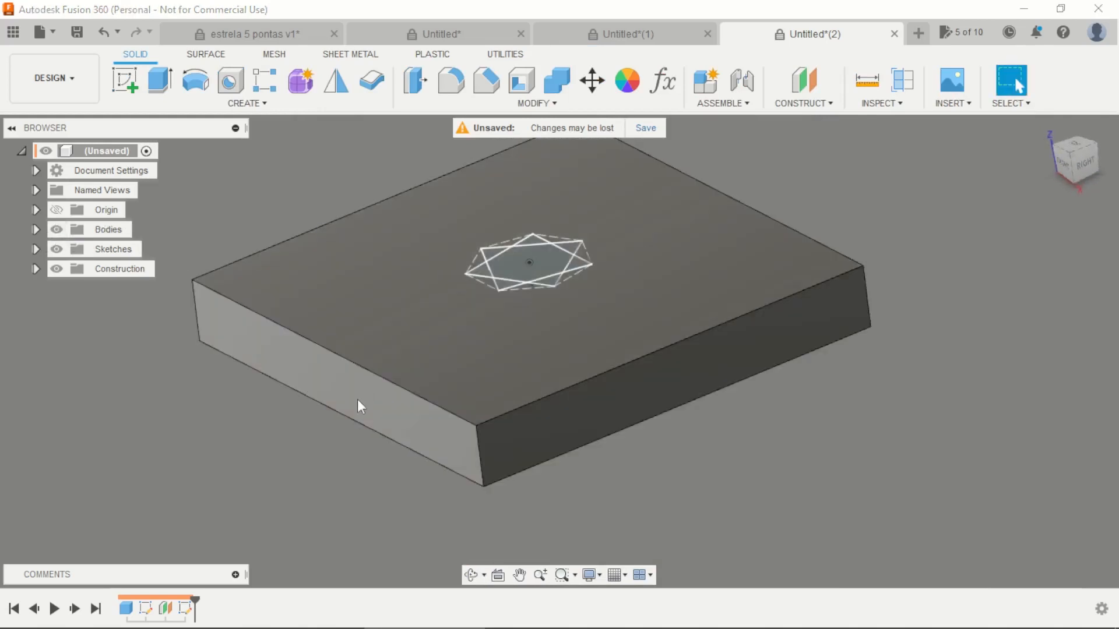
Step: Start a loft with all eight regions of the seven-pointed star as the first profile
{"action": "left_click", "coordinate": [169, 104]}
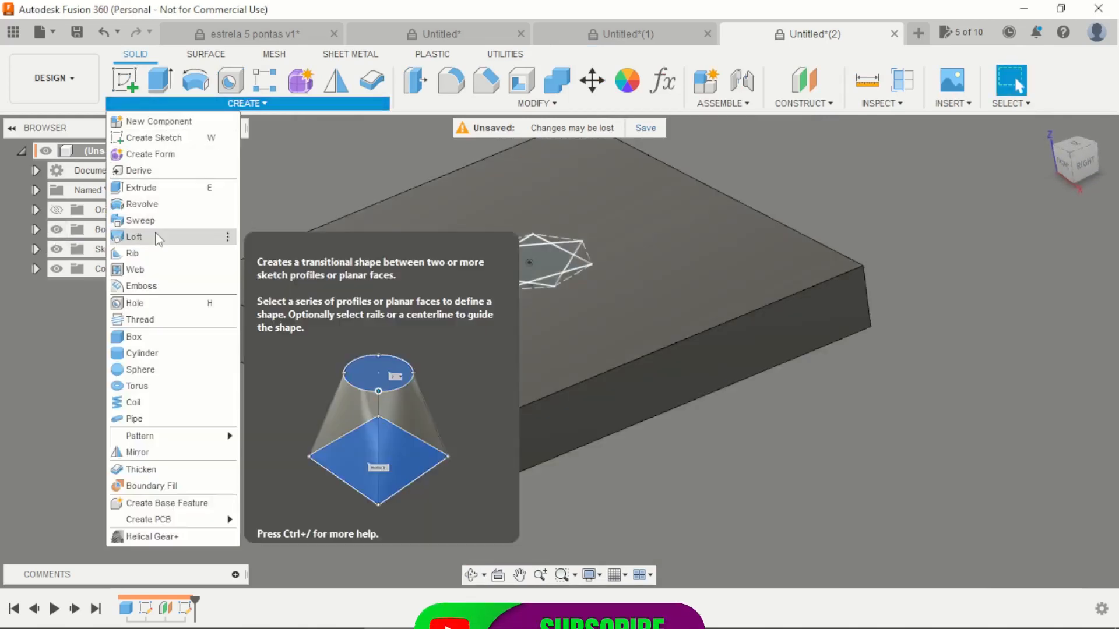
{"action": "left_click", "coordinate": [135, 236]}
{"action": "scroll", "coordinate": [485, 239], "scroll_direction": "up", "scroll_amount": 3}
{"action": "left_click", "coordinate": [529, 266]}
{"action": "scroll", "coordinate": [530, 263], "scroll_direction": "up", "scroll_amount": 3}
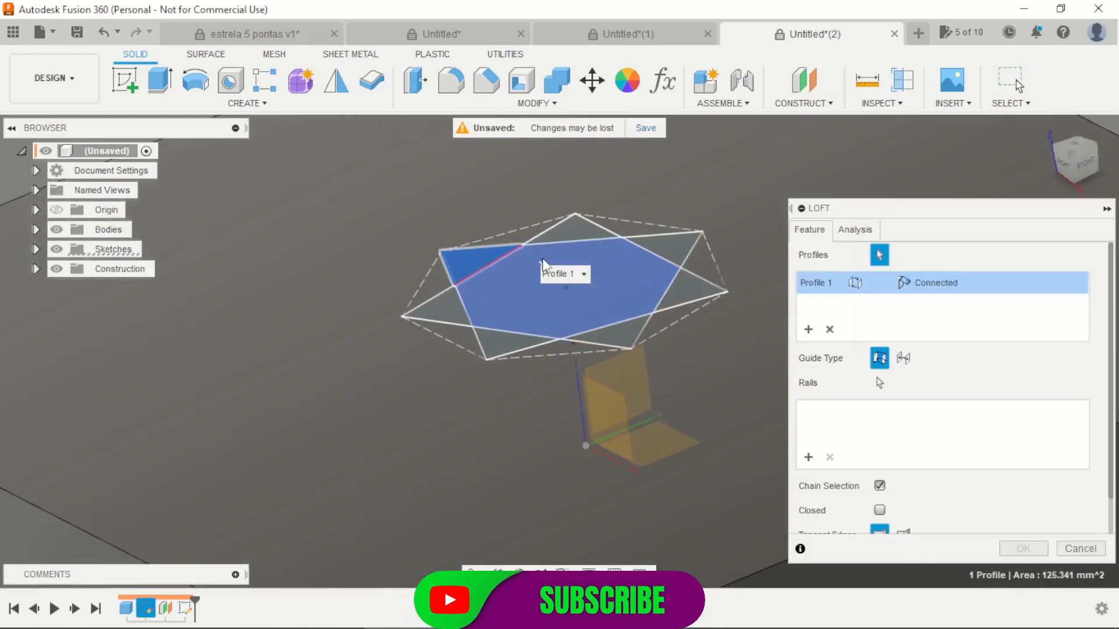
{"action": "left_click", "coordinate": [541, 257]}
{"action": "left_click", "coordinate": [572, 227]}
{"action": "left_click", "coordinate": [683, 296]}
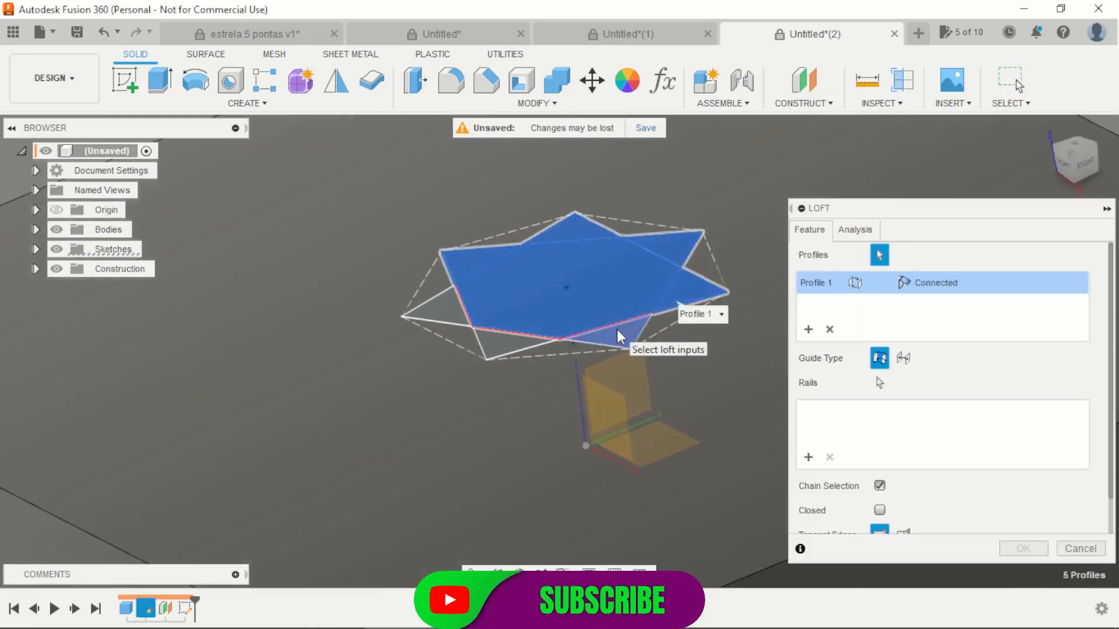
{"action": "left_click", "coordinate": [611, 335]}
{"action": "left_click", "coordinate": [465, 324]}
{"action": "scroll", "coordinate": [407, 292], "scroll_direction": "down", "scroll_amount": 5}
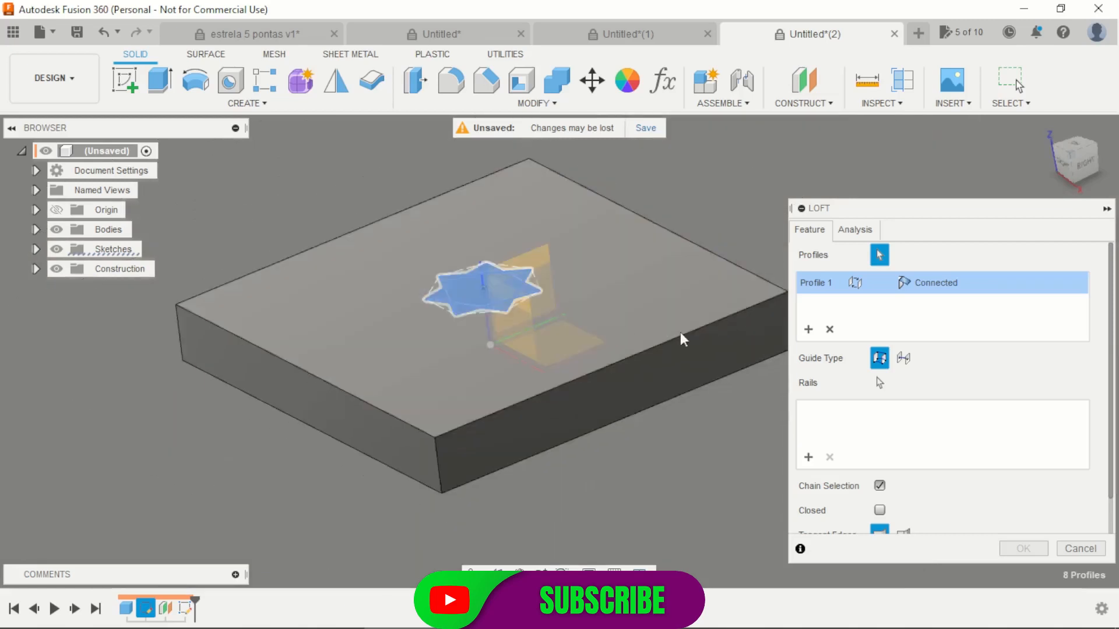
Step: Loft the star down to the point inside the box with a sharp end, using the Cut operation
{"action": "middle_click_drag", "start_coordinate": [651, 517], "coordinate": [655, 487], "text": "shift"}
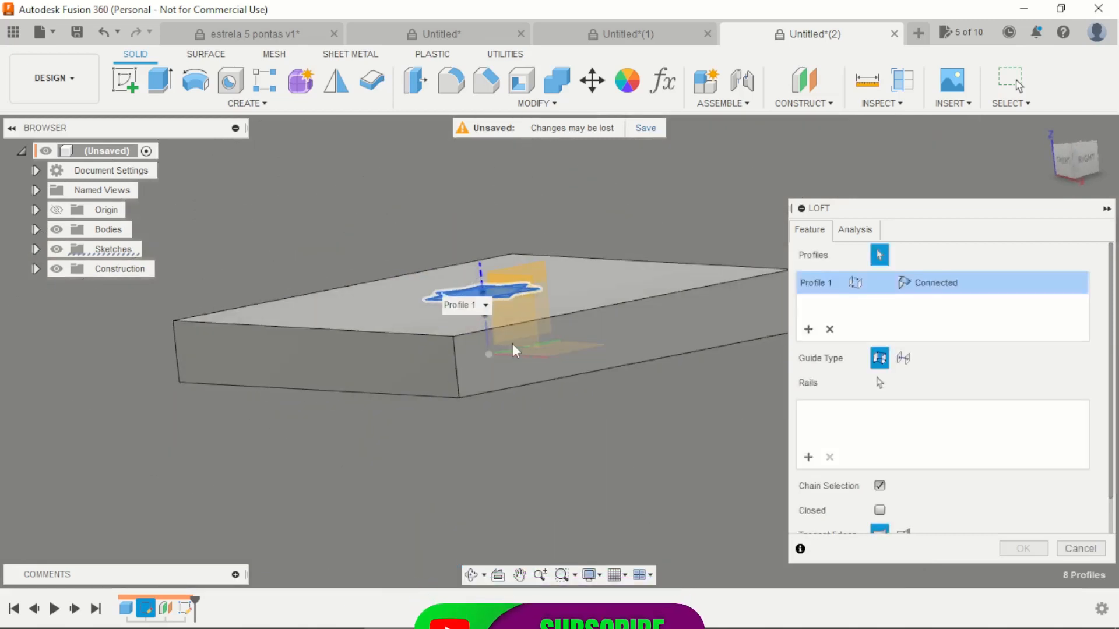
{"action": "middle_click_drag", "start_coordinate": [546, 410], "coordinate": [541, 437], "text": "shift"}
{"action": "scroll", "coordinate": [486, 319], "scroll_direction": "up", "scroll_amount": 3}
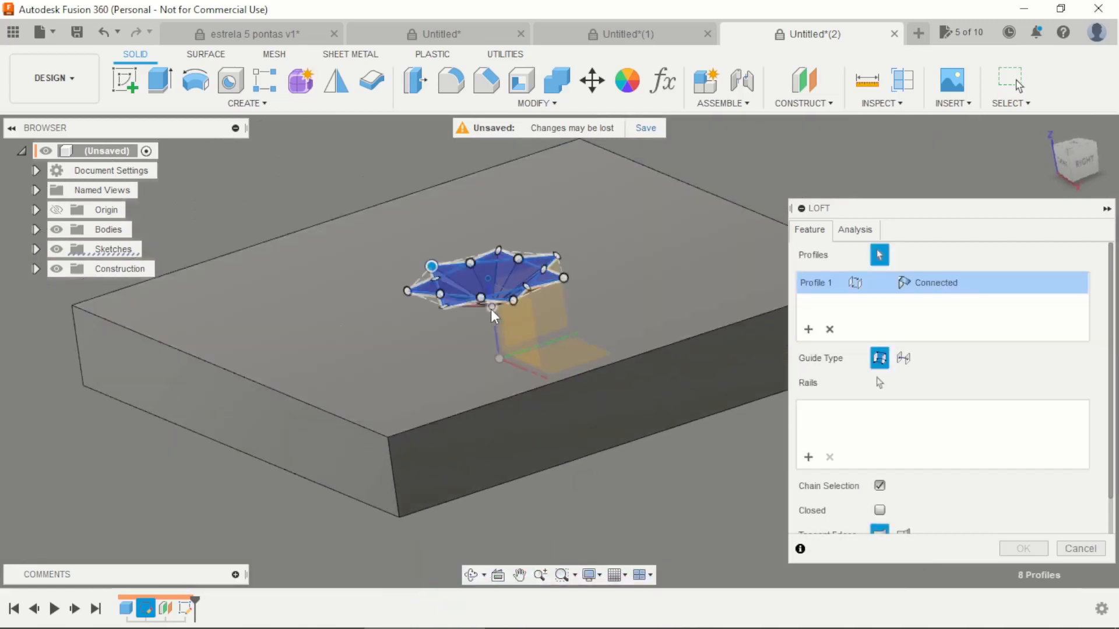
{"action": "left_click", "coordinate": [492, 308]}
{"action": "scroll", "coordinate": [674, 470], "scroll_direction": "down", "scroll_amount": 3}
{"action": "middle_click_drag", "start_coordinate": [674, 470], "coordinate": [700, 507], "text": "shift"}
{"action": "scroll", "coordinate": [628, 356], "scroll_direction": "up", "scroll_amount": 4}
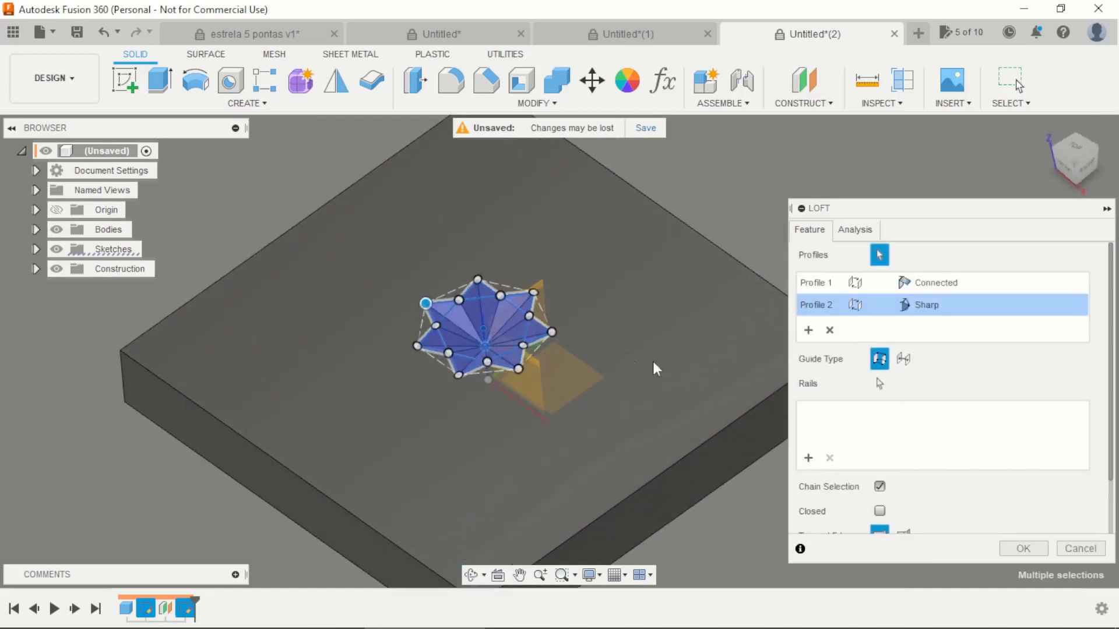
{"action": "scroll", "coordinate": [969, 439], "scroll_direction": "down", "scroll_amount": 2}
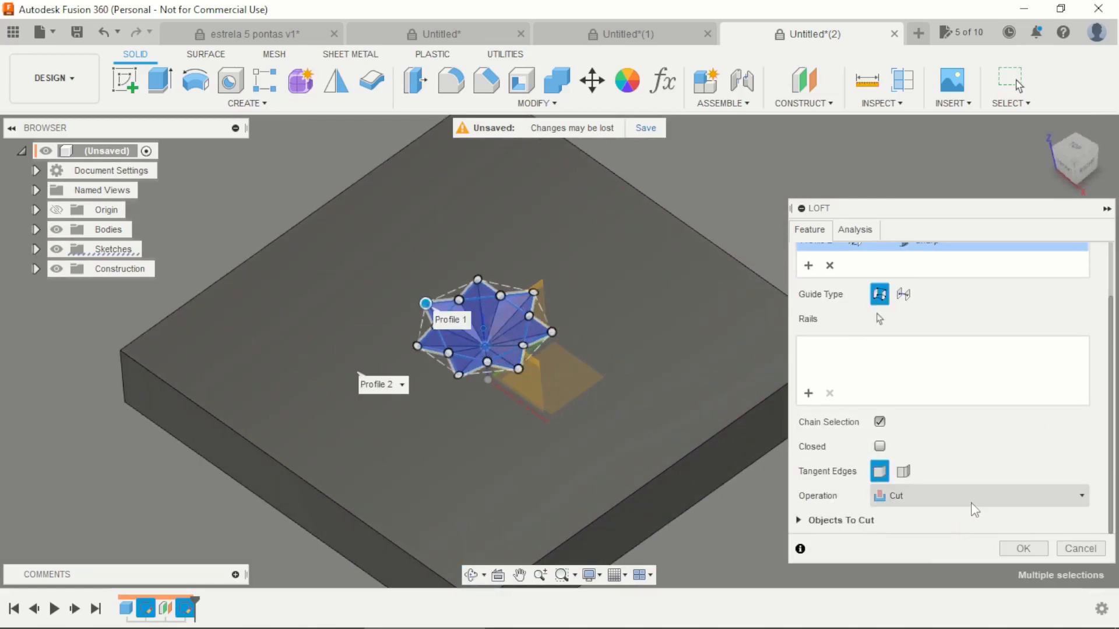
{"action": "left_click", "coordinate": [936, 505]}
{"action": "left_click", "coordinate": [953, 495]}
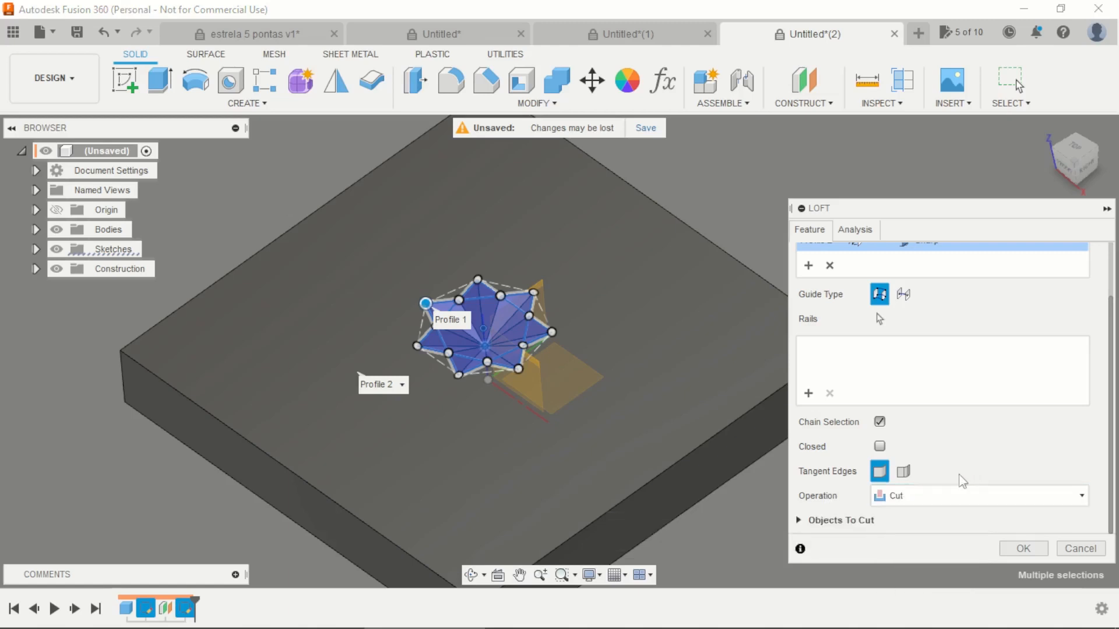
{"action": "left_click", "coordinate": [1024, 548]}
Step: Examine the faceted star recess in the box's top face from several angles and up close
{"action": "scroll", "coordinate": [596, 302], "scroll_direction": "down", "scroll_amount": 3}
{"action": "middle_click_drag", "start_coordinate": [595, 302], "coordinate": [741, 411], "text": "shift"}
{"action": "scroll", "coordinate": [524, 309], "scroll_direction": "up", "scroll_amount": 4}
{"action": "middle_click_drag", "start_coordinate": [652, 369], "coordinate": [482, 384], "text": "shift"}
{"action": "scroll", "coordinate": [482, 385], "scroll_direction": "down", "scroll_amount": 2}
{"action": "scroll", "coordinate": [482, 385], "scroll_direction": "down", "scroll_amount": 2}
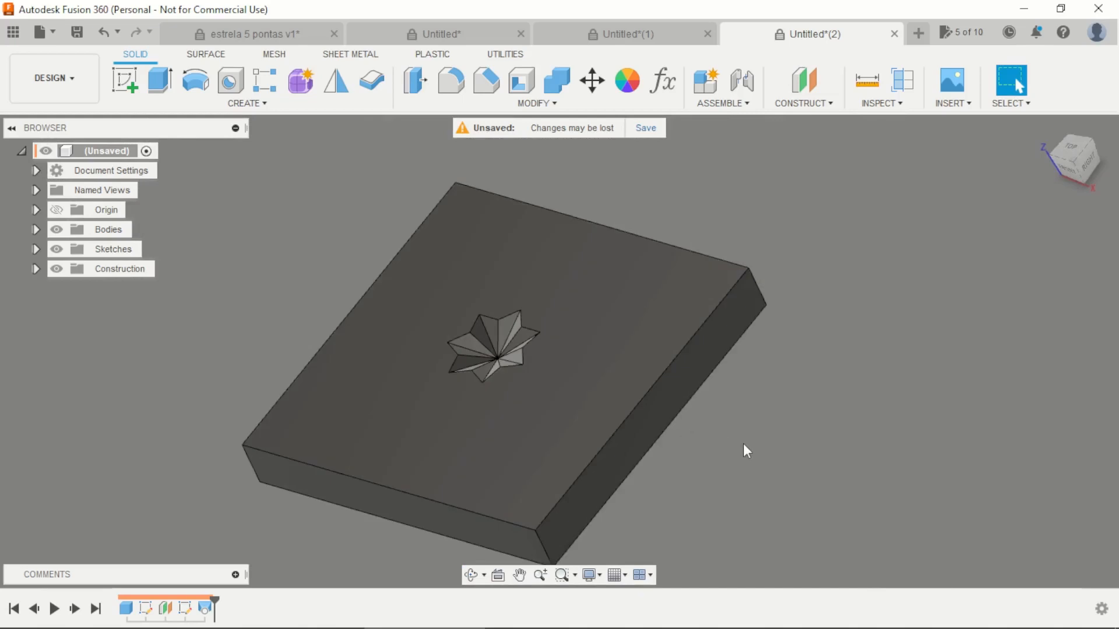
{"action": "middle_click_drag", "start_coordinate": [744, 444], "coordinate": [752, 402], "text": "shift"}
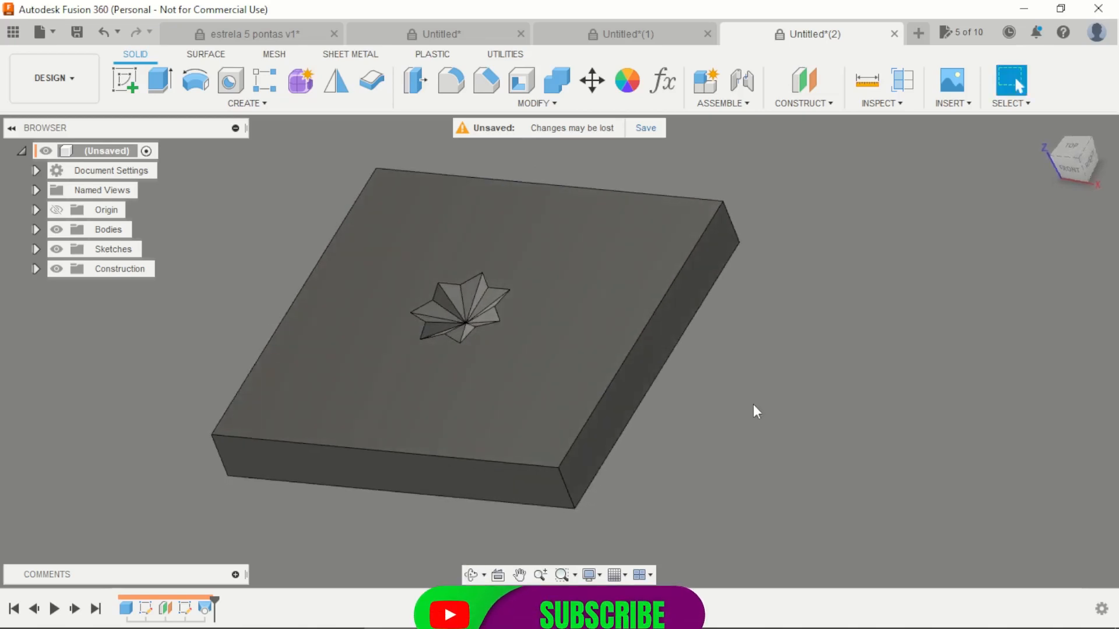
{"action": "middle_click_drag", "start_coordinate": [717, 389], "coordinate": [723, 236], "text": "shift"}
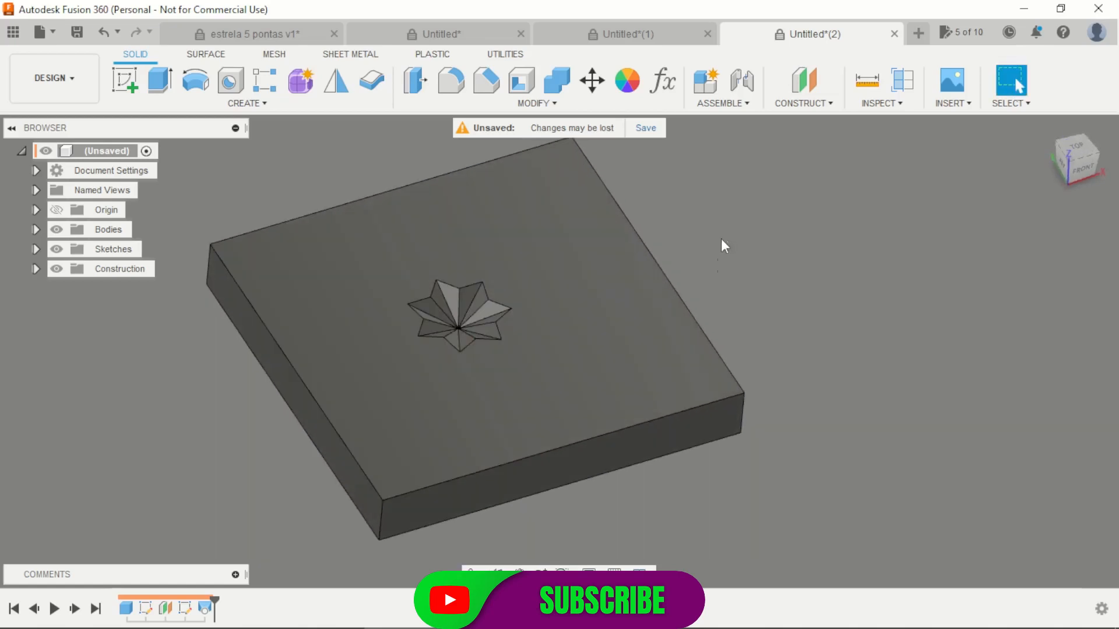
{"action": "scroll", "coordinate": [499, 300], "scroll_direction": "up", "scroll_amount": 5}
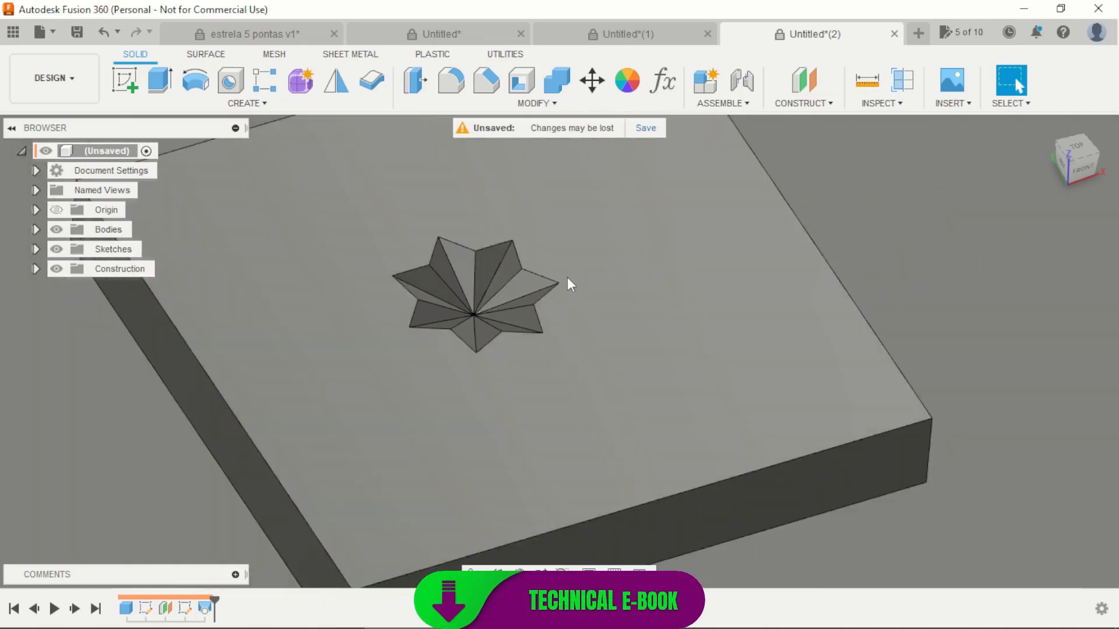
{"action": "middle_click_drag", "start_coordinate": [562, 296], "coordinate": [510, 303], "text": "shift"}
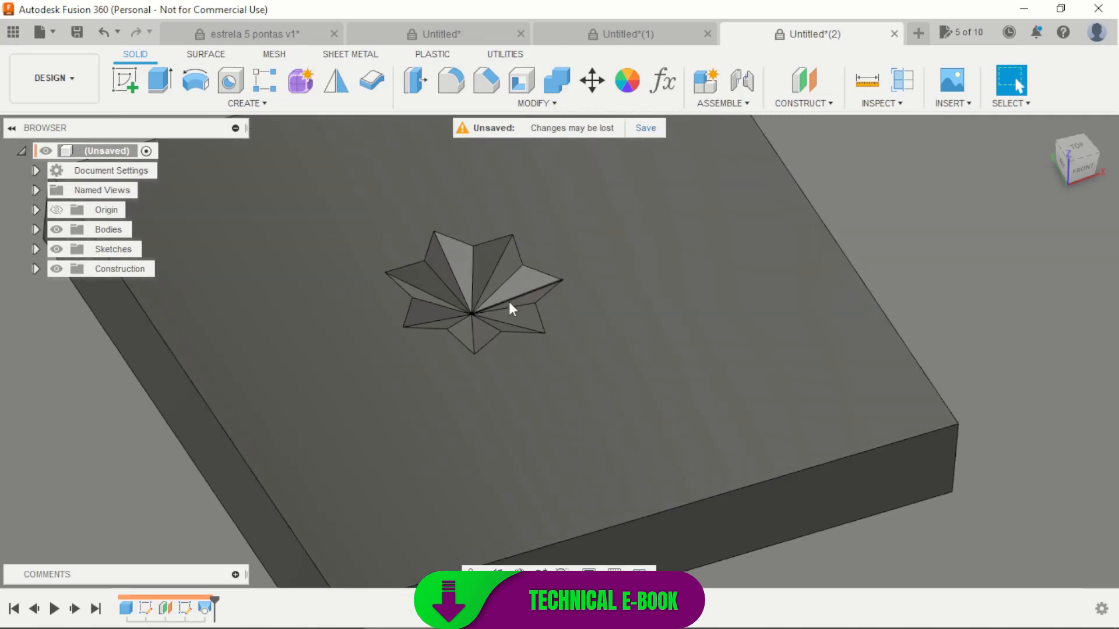